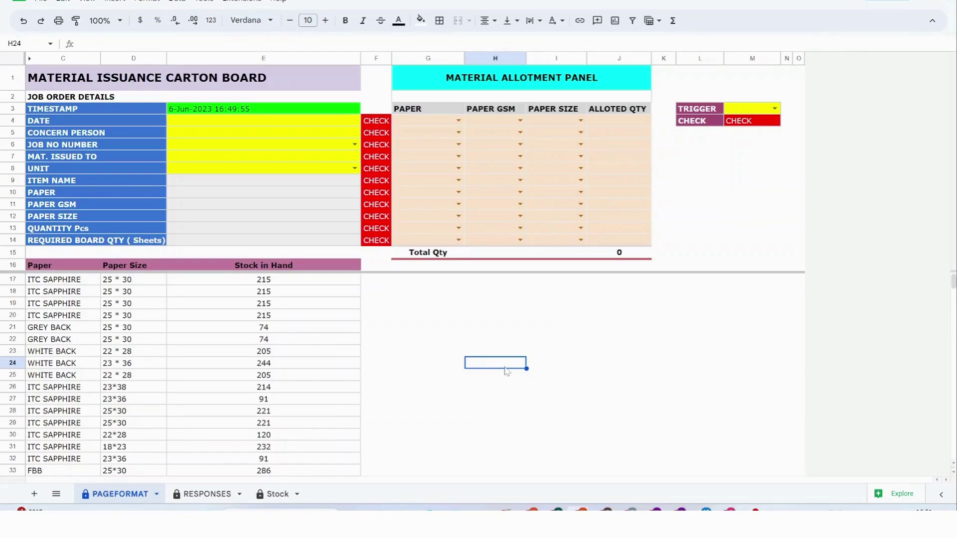
# Set the job date to 5-Jun-2023 and enter the concern person's name.
pyautogui.click(247, 128)
pyautogui.doubleClick(248, 128)
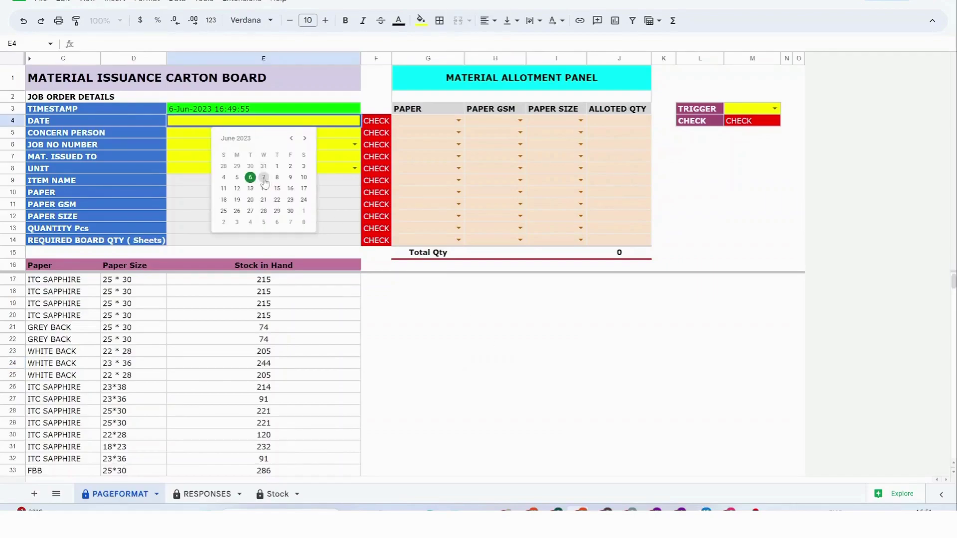
pyautogui.click(237, 177)
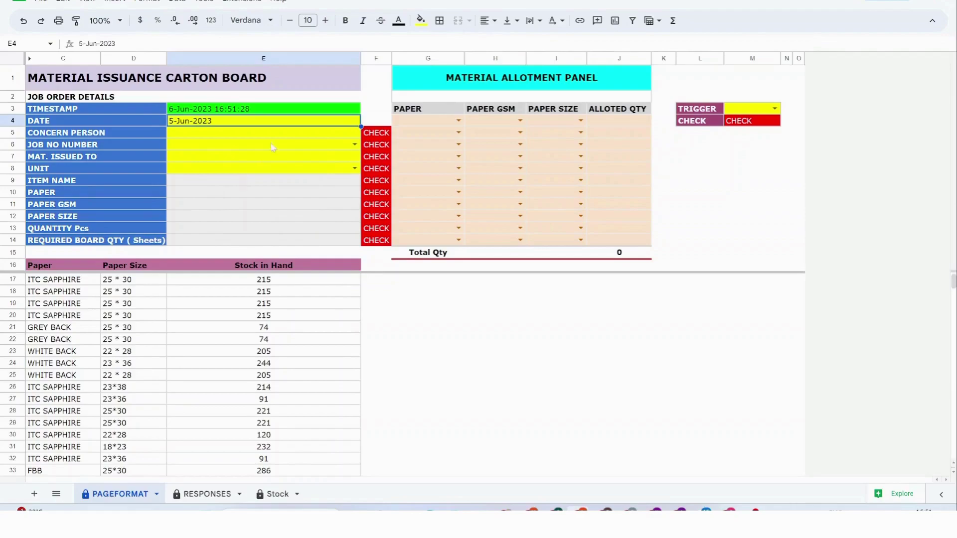
pyautogui.click(231, 140)
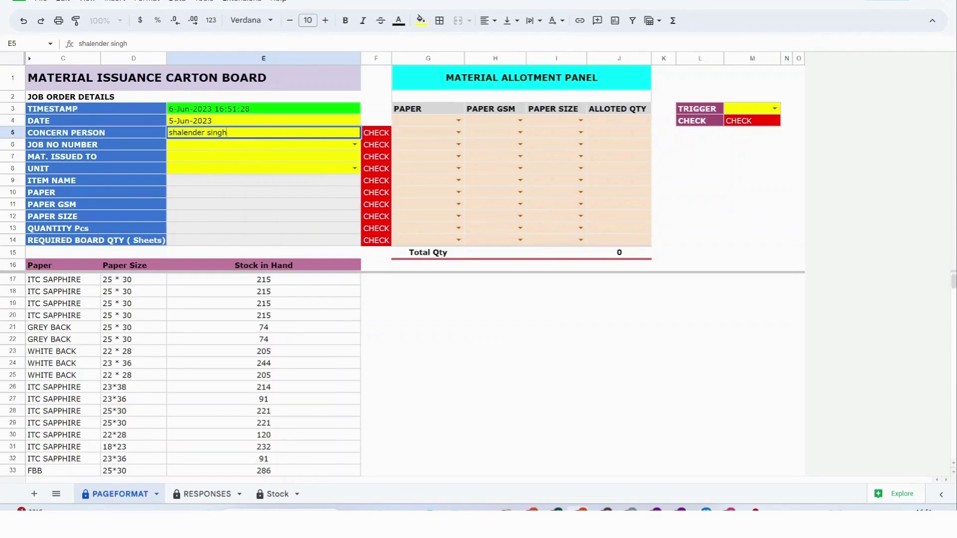
pyautogui.press('Return')
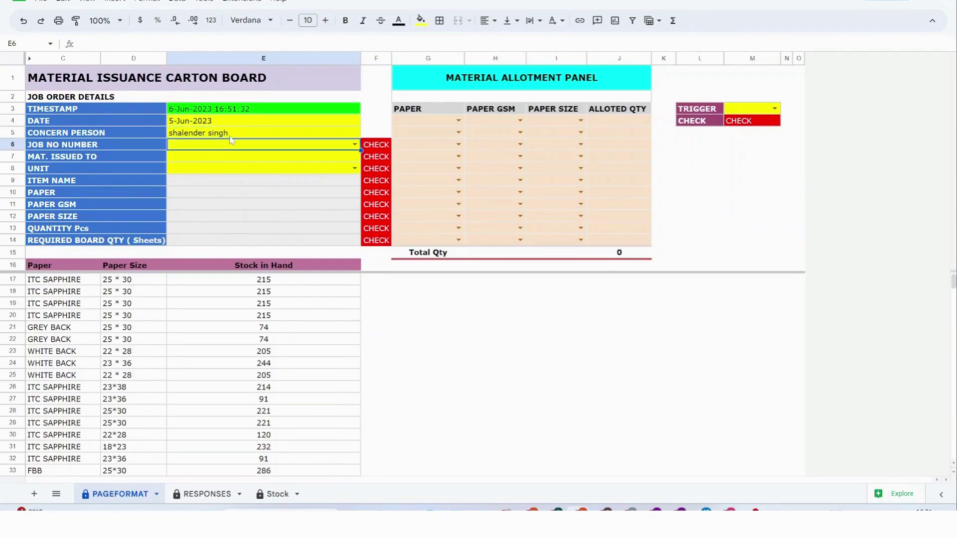
# Select job 85116, auto-filling FBB 300 GSM, 27*34, 1125 sheets.
pyautogui.click(232, 141)
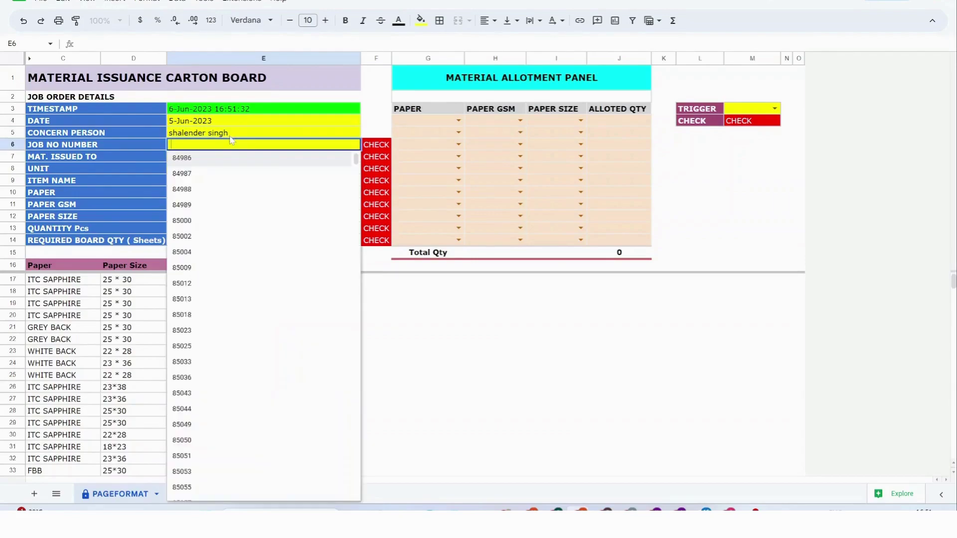
pyautogui.scroll(-2, 232, 310)
pyautogui.scroll(-1, 232, 310)
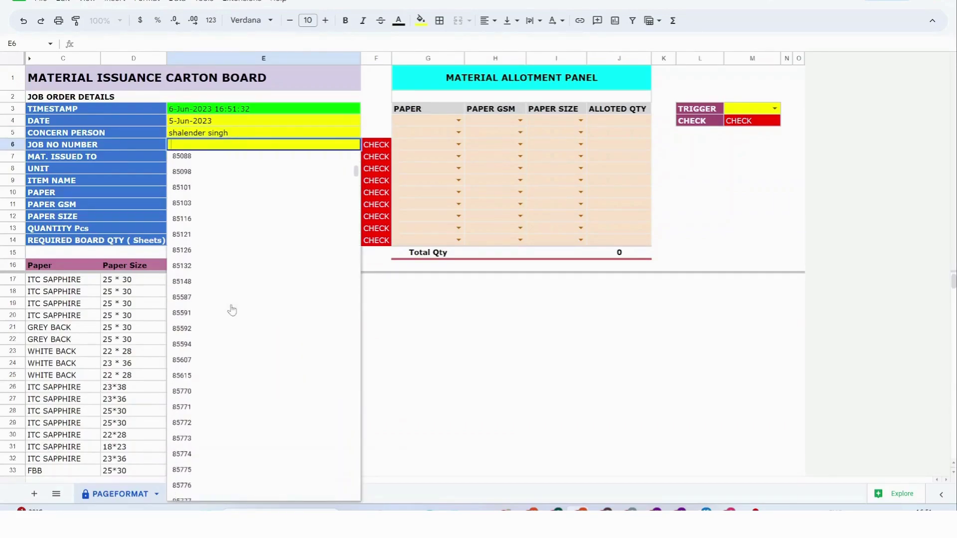
pyautogui.click(220, 219)
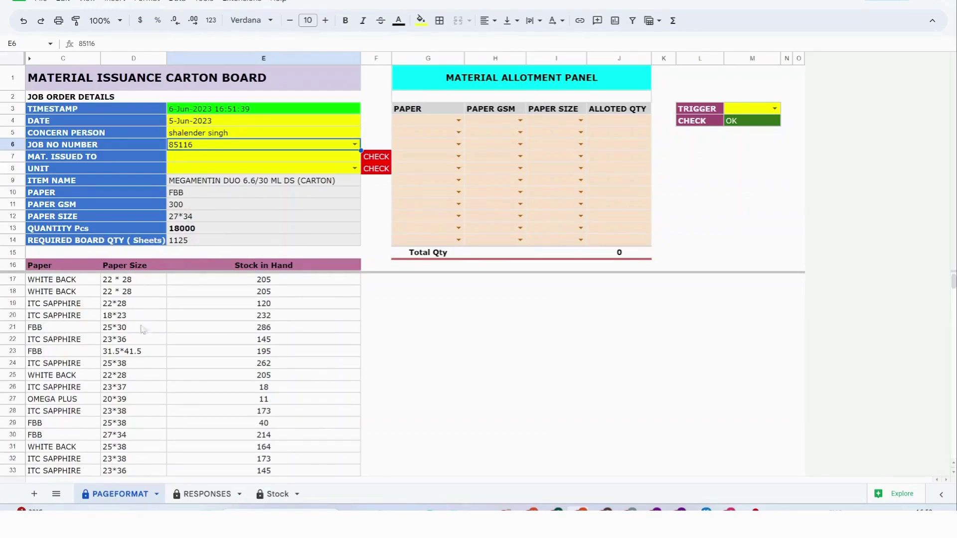
pyautogui.scroll(-2, 146, 382)
pyautogui.scroll(2, 146, 382)
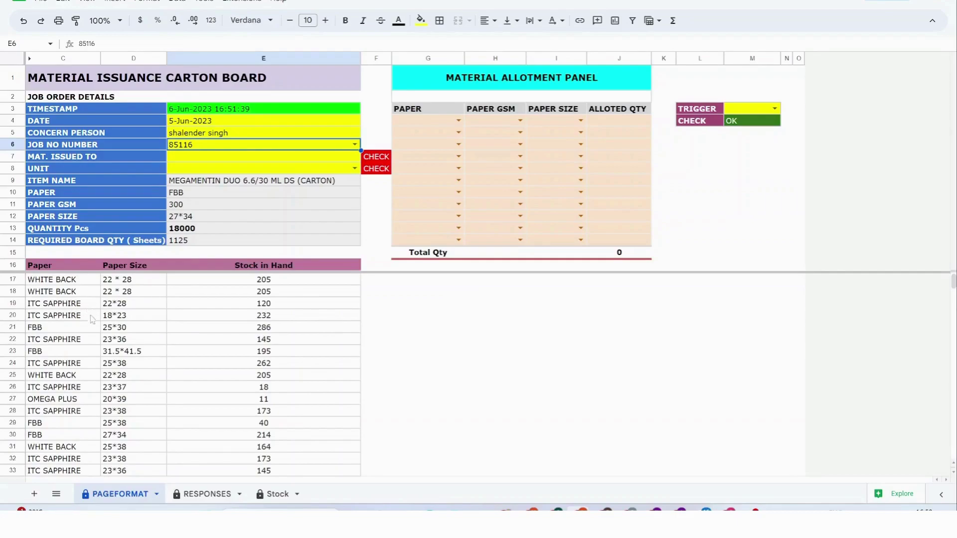
pyautogui.scroll(-18, 88, 390)
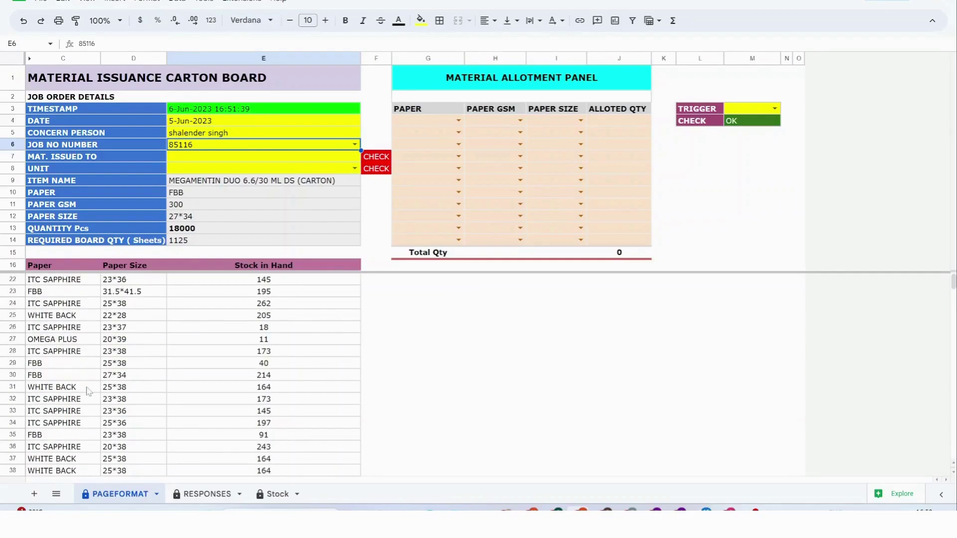
pyautogui.scroll(-3, 88, 390)
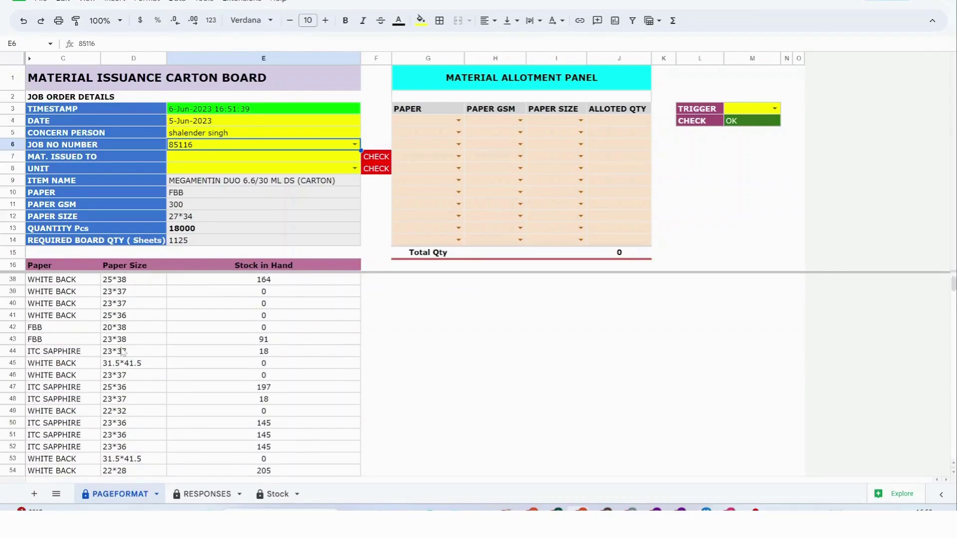
pyautogui.scroll(7, 122, 352)
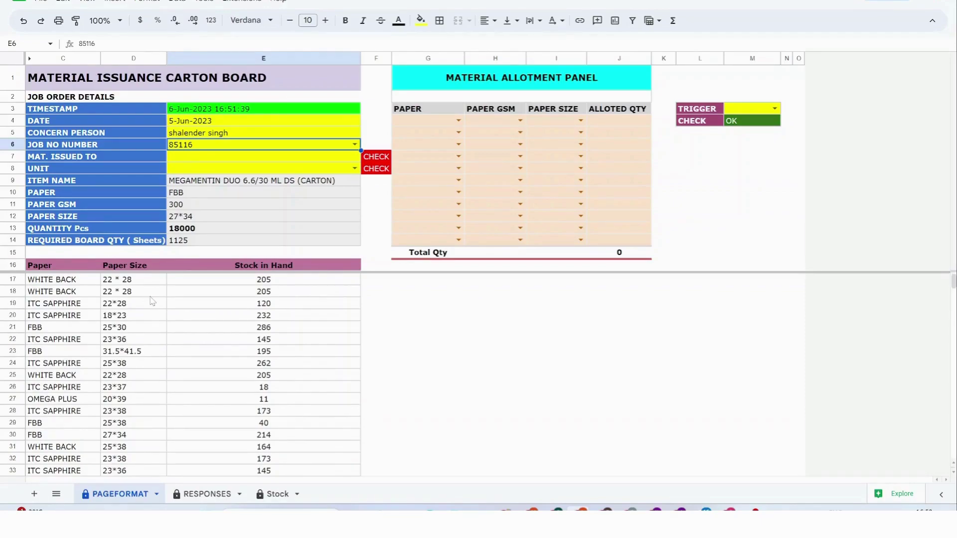
# Fill the first allotment row with FBB, 300 GSM, size 27*34 and 120 sheets.
pyautogui.click(458, 121)
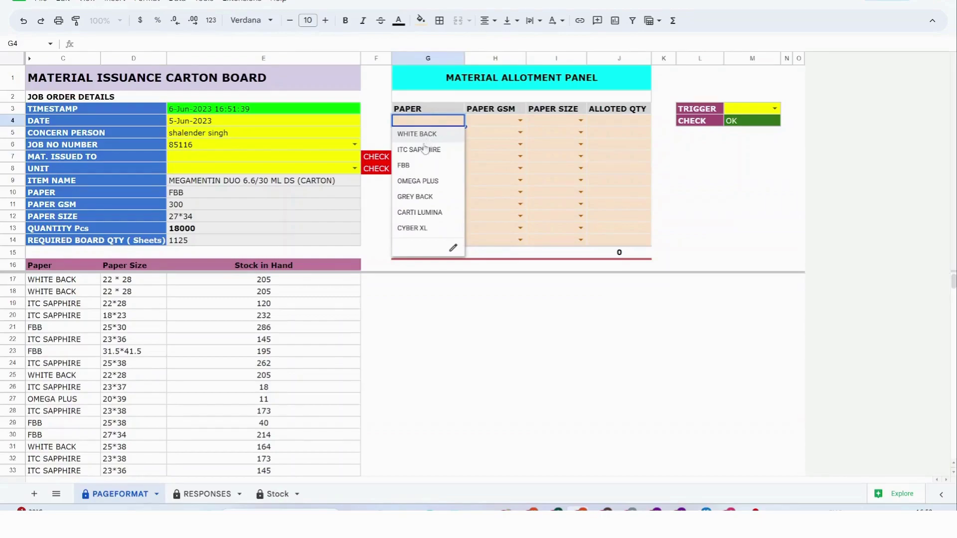
pyautogui.click(415, 165)
pyautogui.click(518, 121)
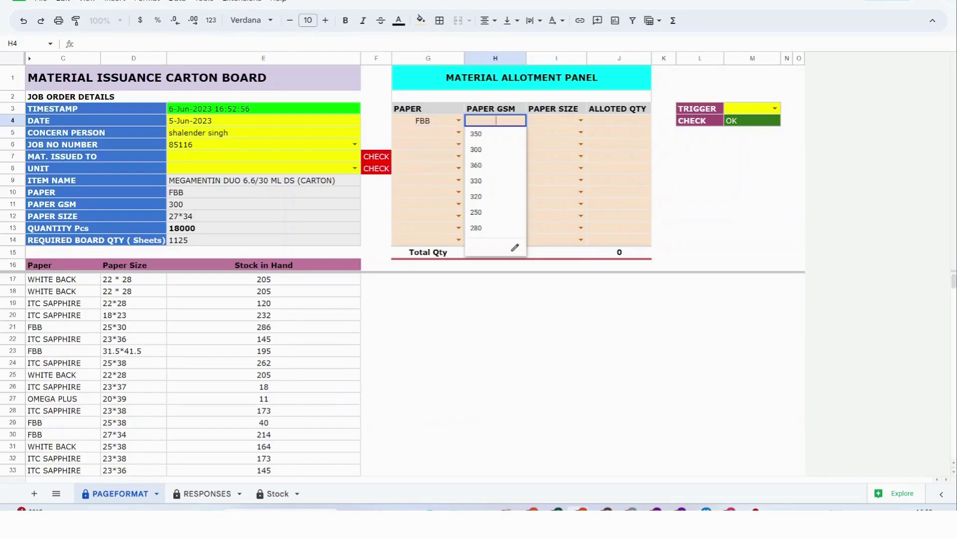
pyautogui.click(491, 150)
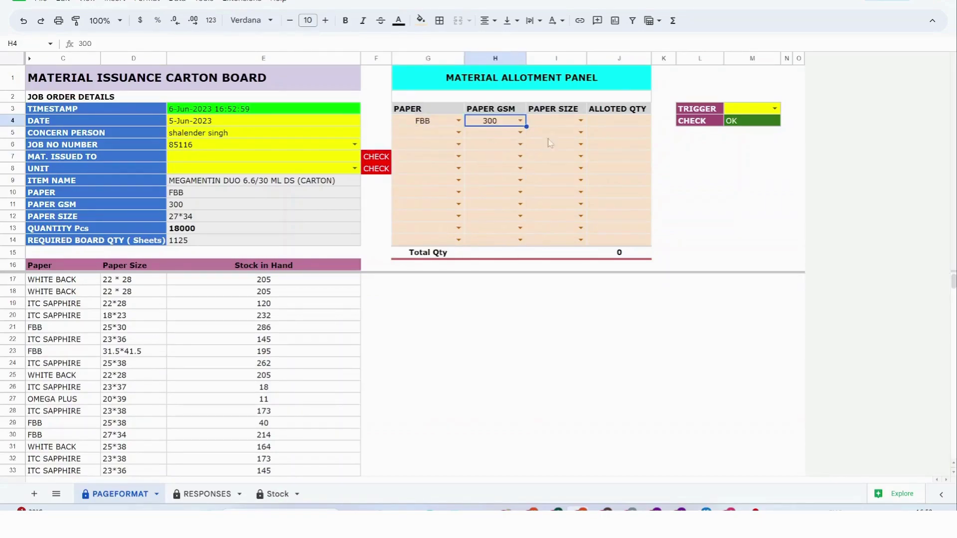
pyautogui.click(581, 122)
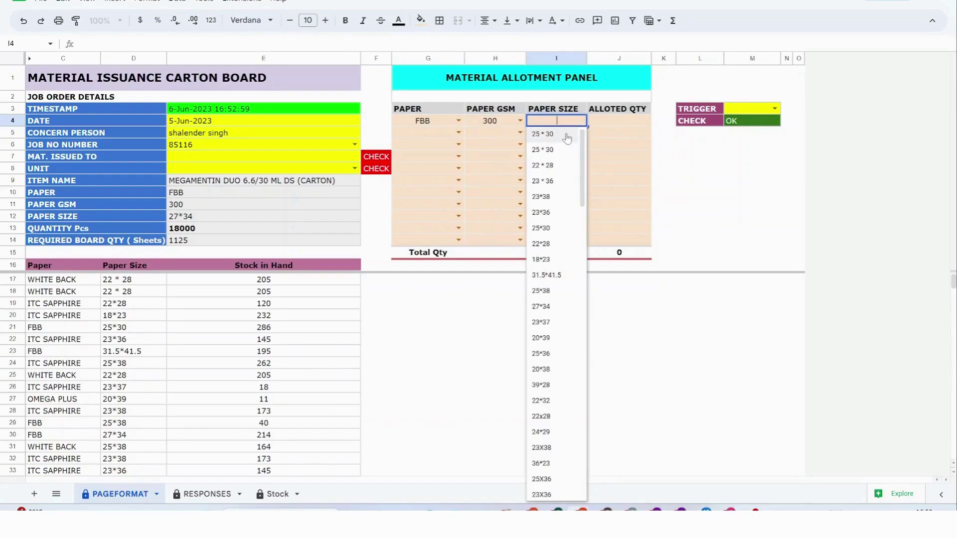
pyautogui.write('27')
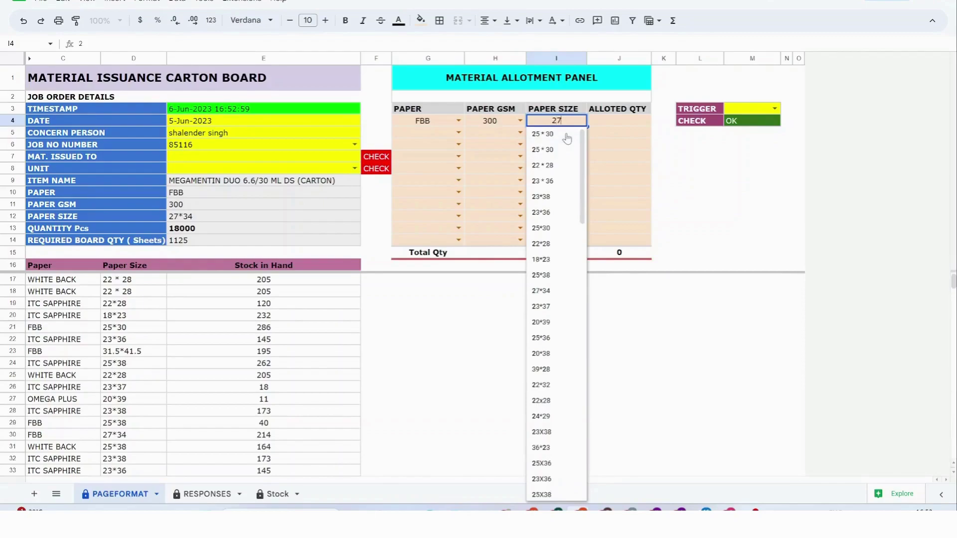
pyautogui.click(567, 135)
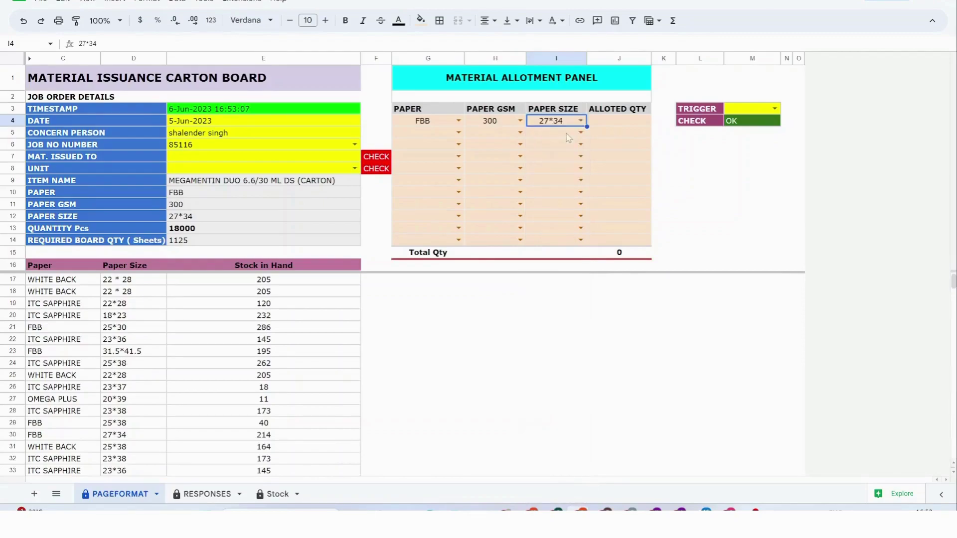
pyautogui.click(626, 125)
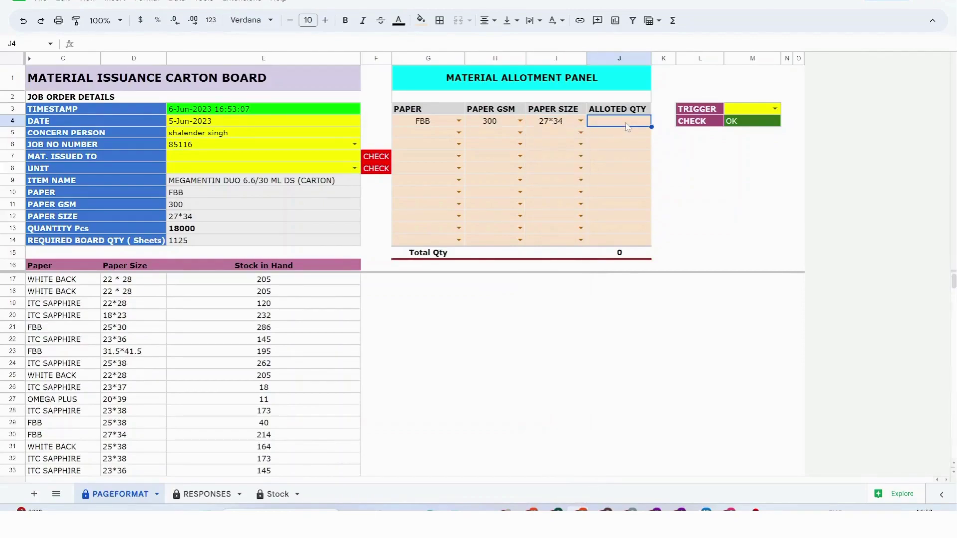
pyautogui.write('120')
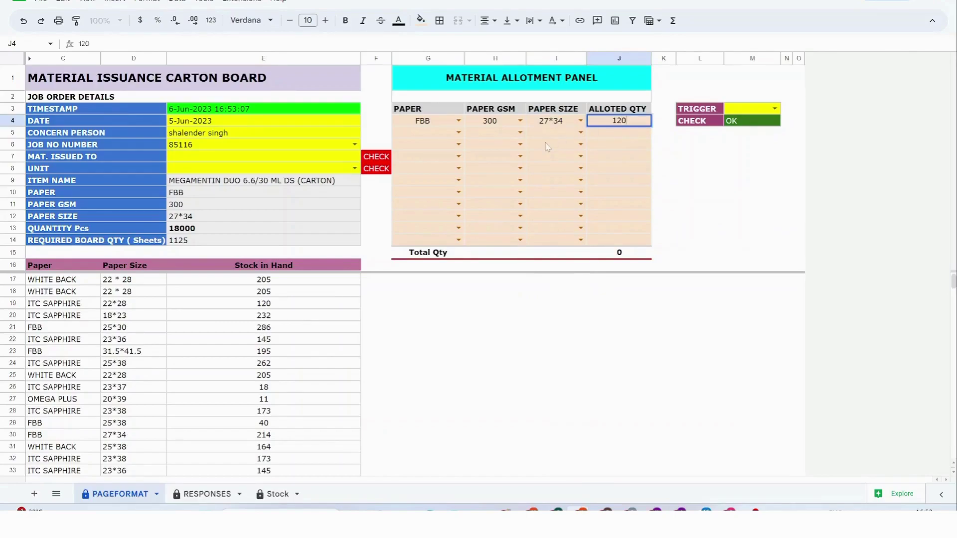
pyautogui.click(438, 134)
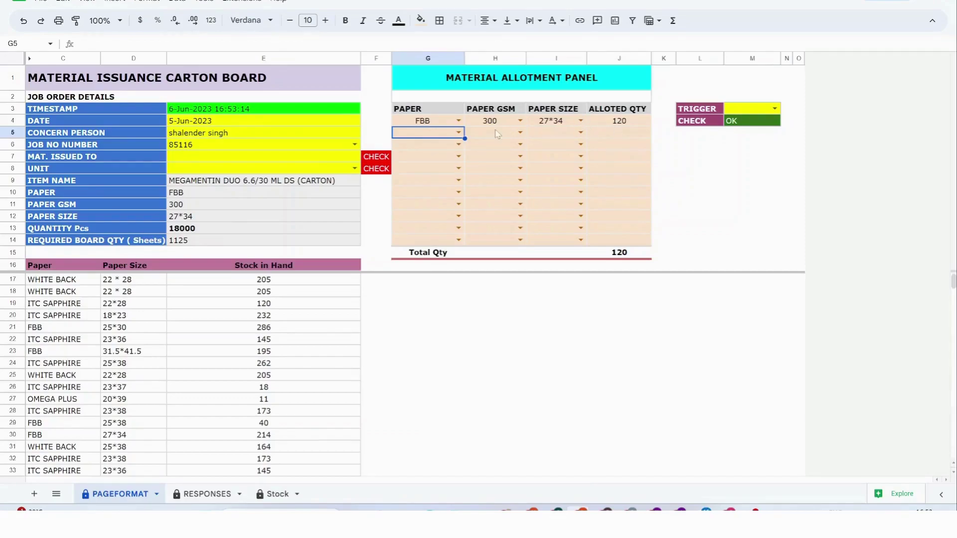
# Set the second allotment row's paper to ITC SAPPHIRE at 300 GSM.
pyautogui.click(458, 132)
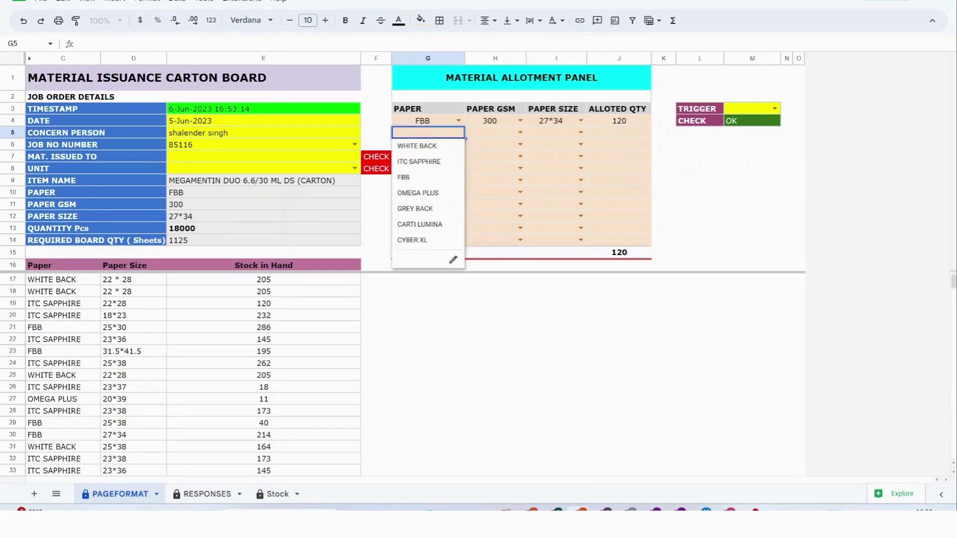
pyautogui.click(416, 160)
pyautogui.click(520, 132)
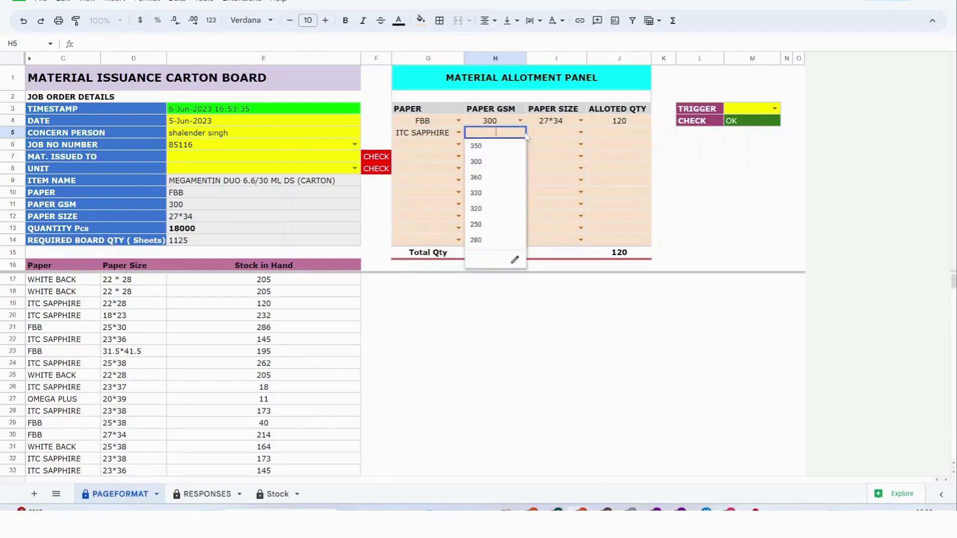
pyautogui.click(488, 167)
# Give the second row size 27*40 and 500 allotted sheets.
pyautogui.click(580, 132)
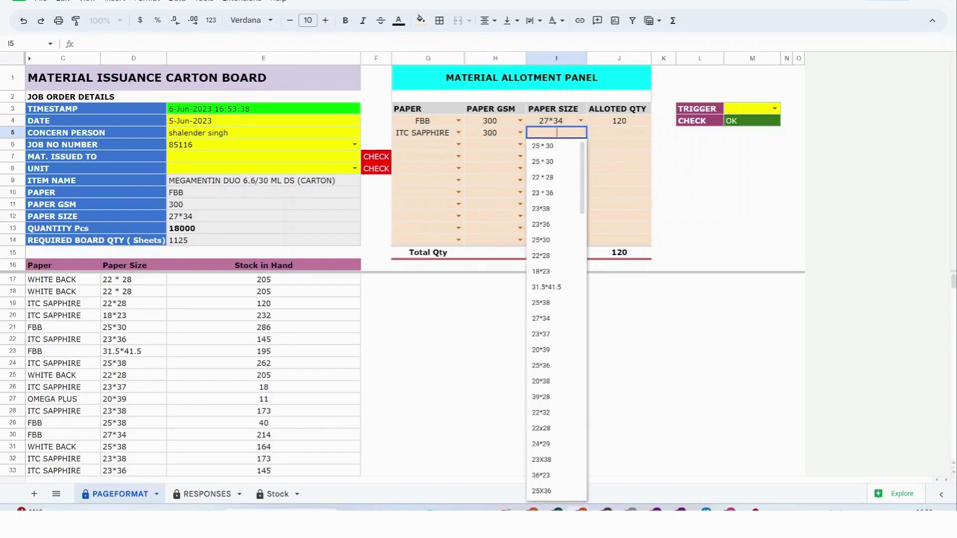
pyautogui.write('37')
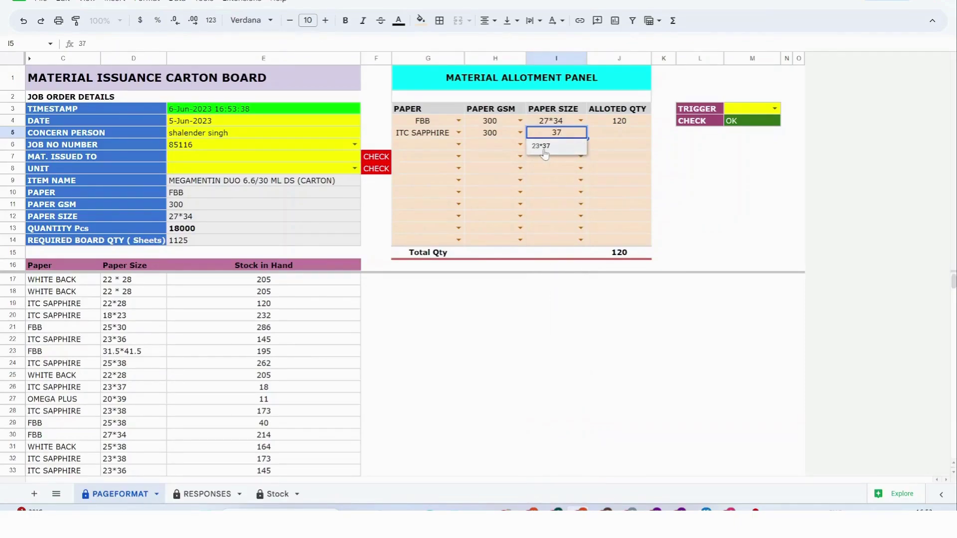
pyautogui.press('BackSpace')
pyautogui.press('BackSpace')
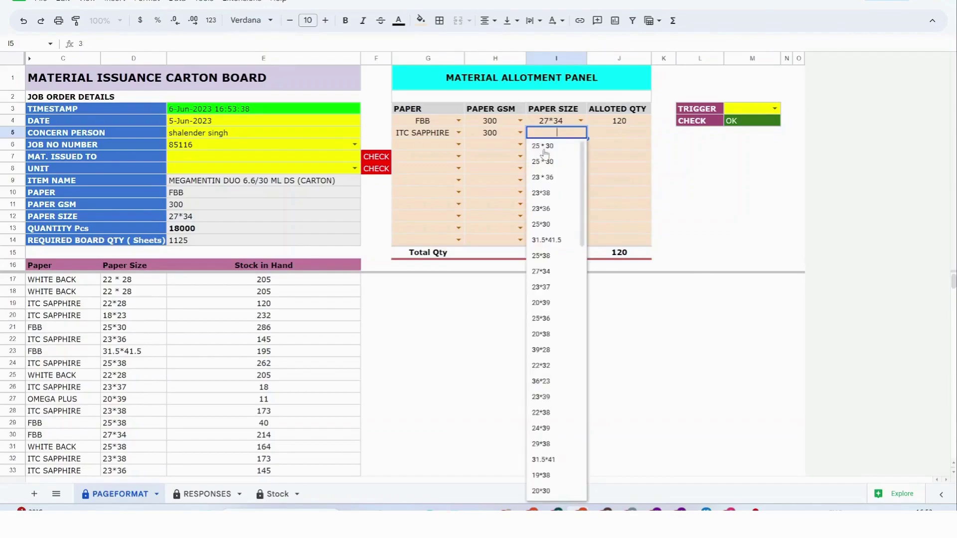
pyautogui.write('27')
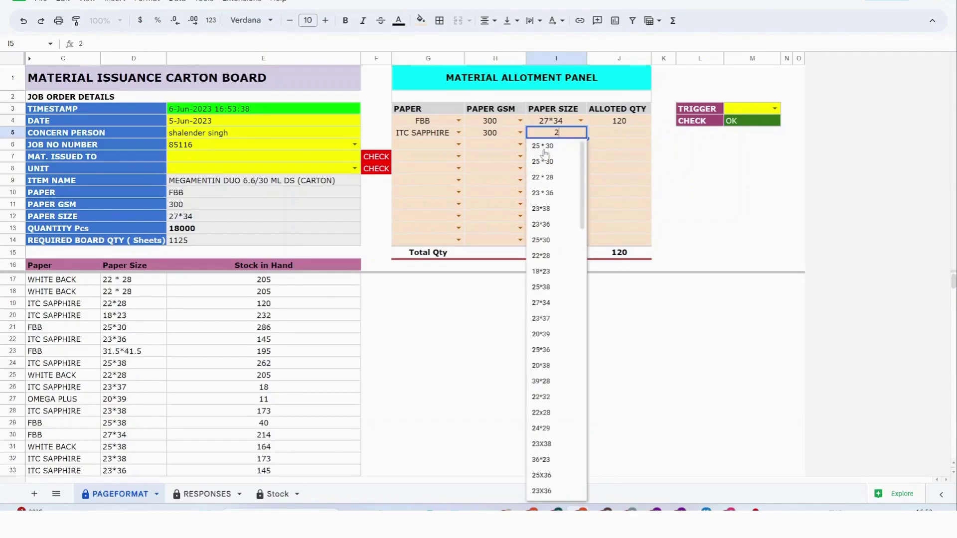
pyautogui.click(541, 146)
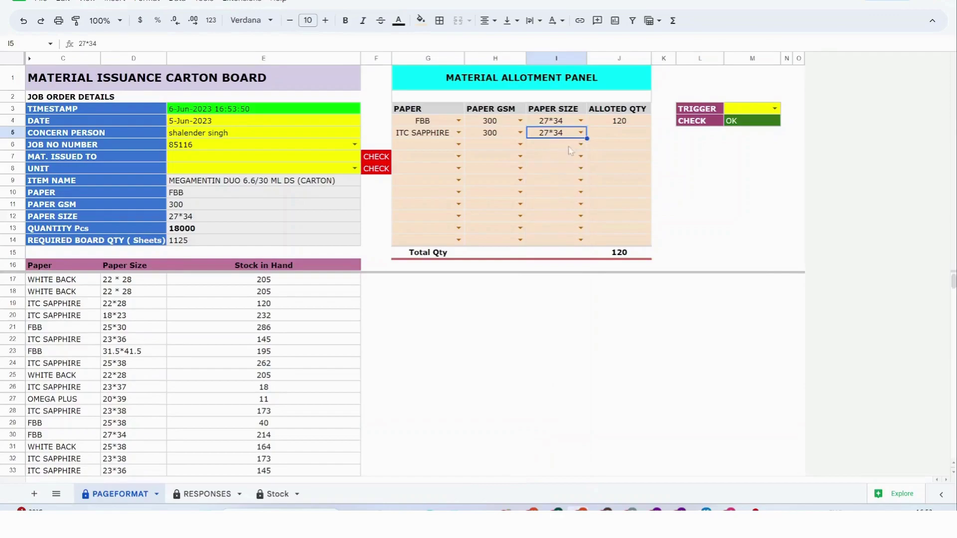
pyautogui.click(581, 133)
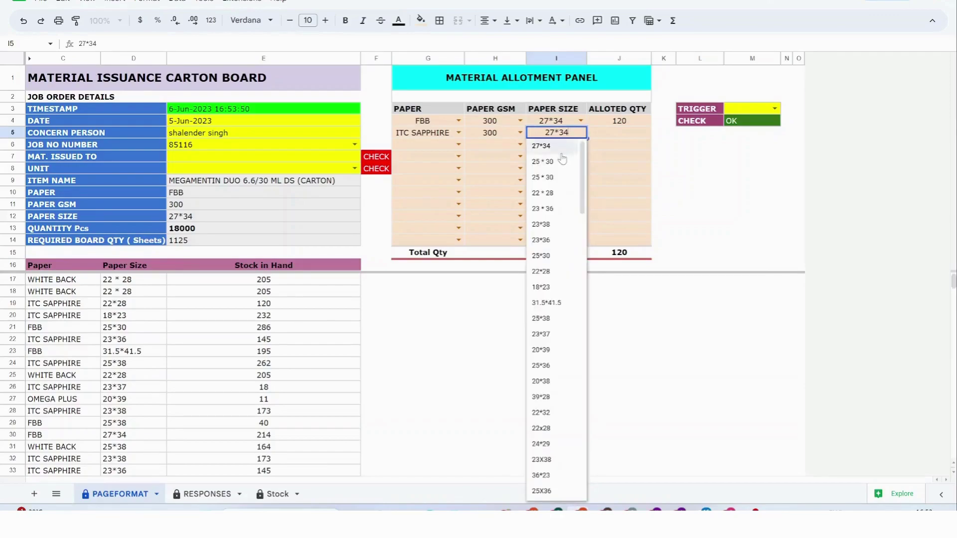
pyautogui.write('27')
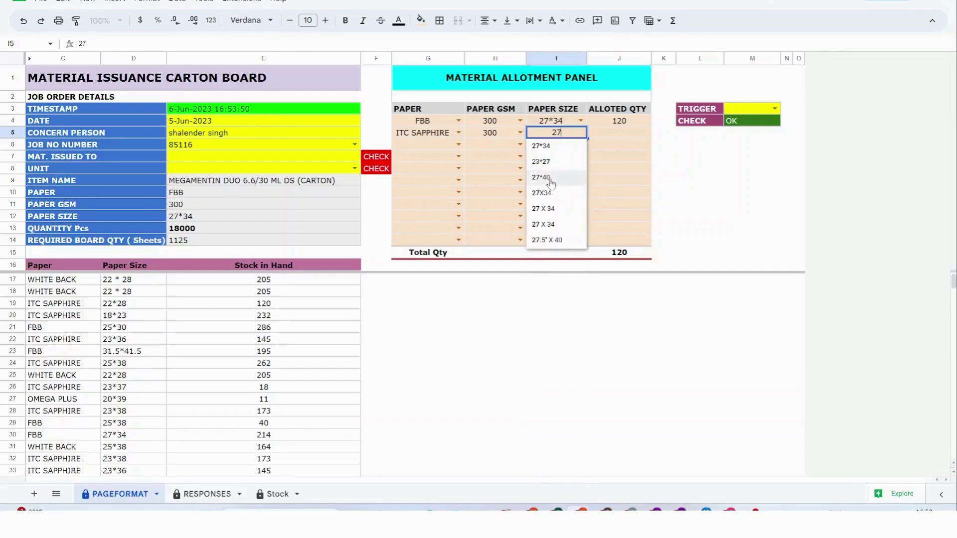
pyautogui.click(551, 179)
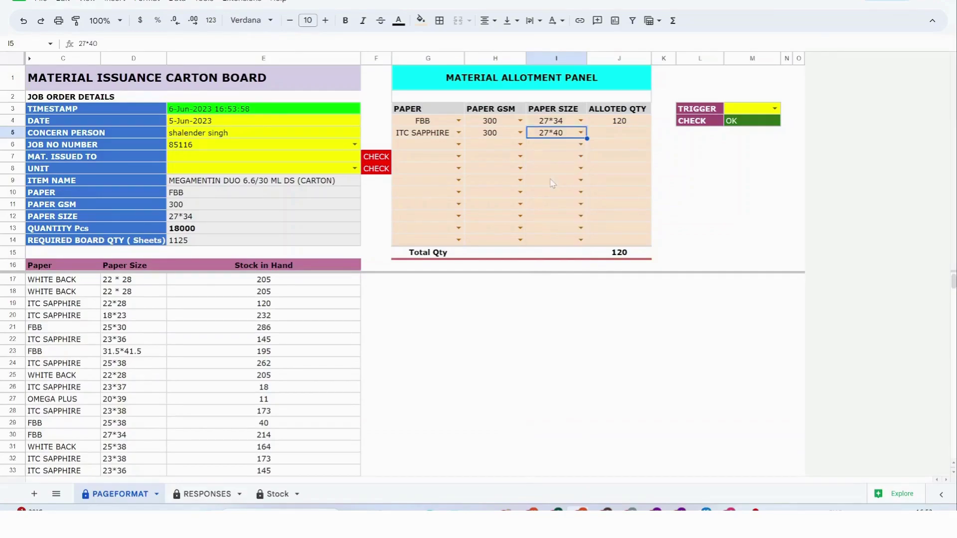
pyautogui.click(618, 133)
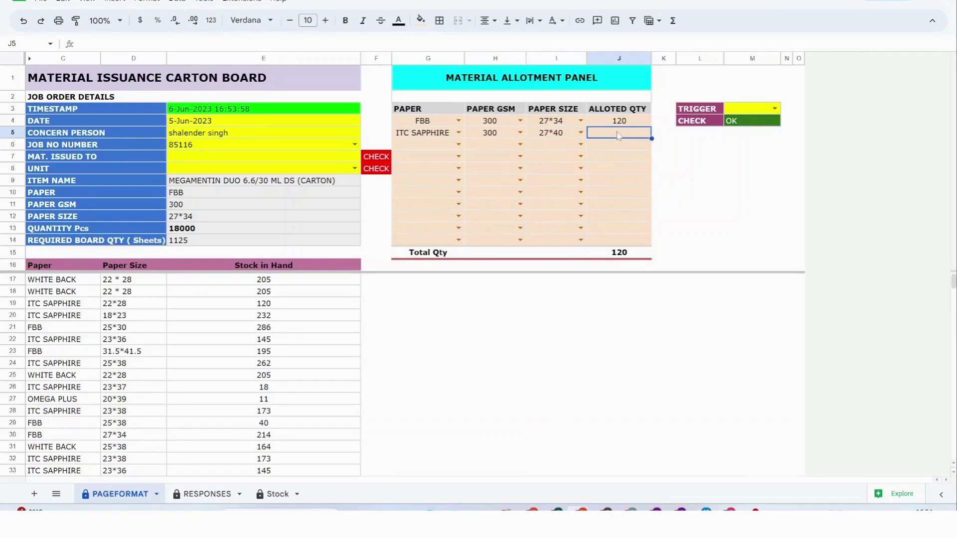
pyautogui.write('500')
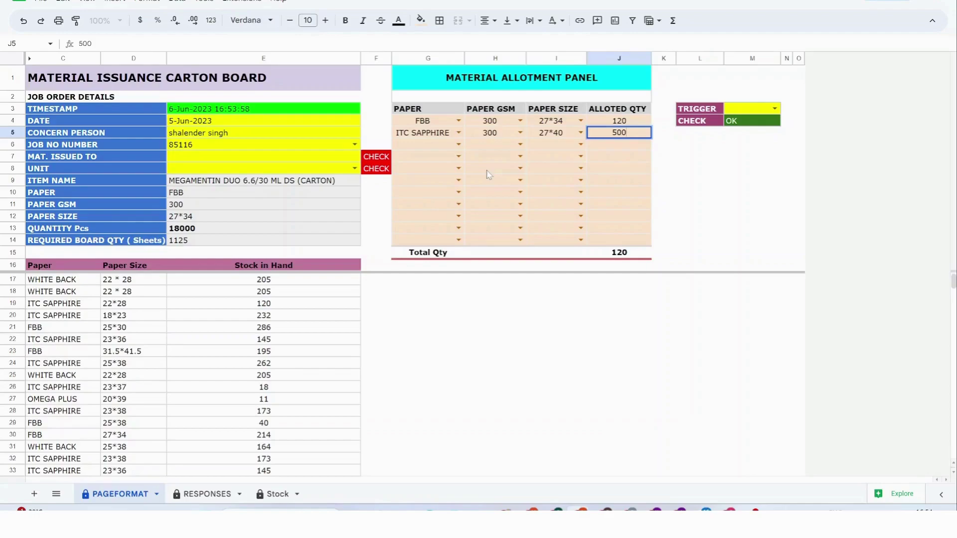
pyautogui.click(440, 149)
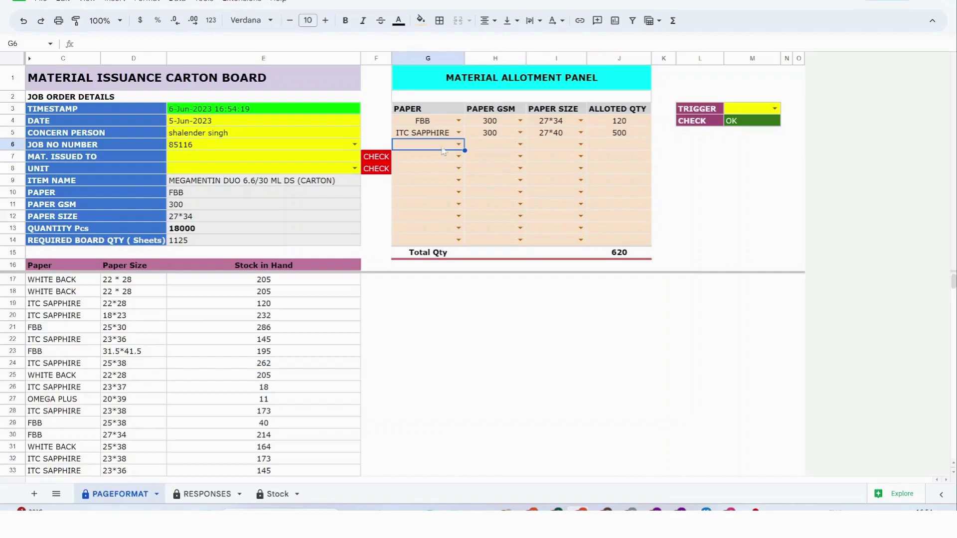
# Set the third allotment row to OMEGA PLUS, 320 GSM, size 27.5" X 40.
pyautogui.click(459, 145)
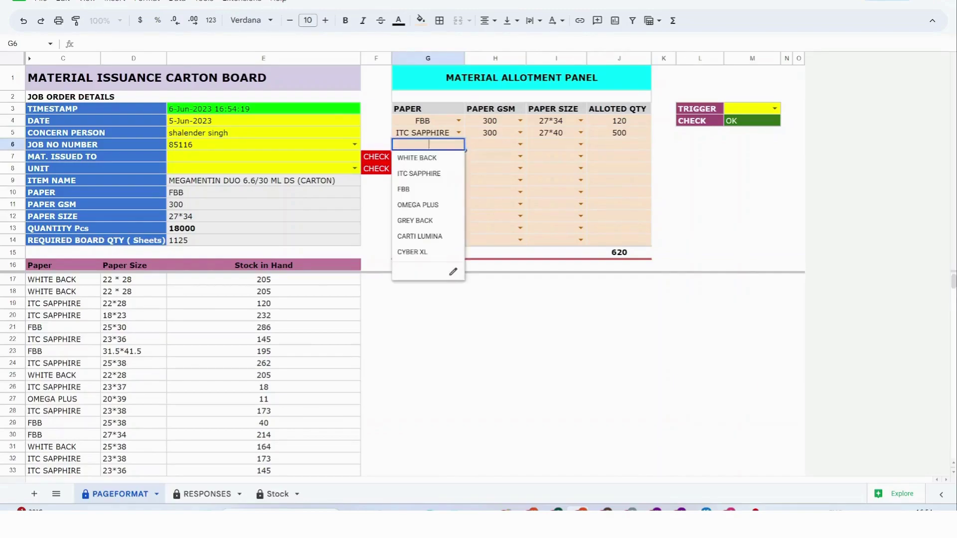
pyautogui.click(424, 210)
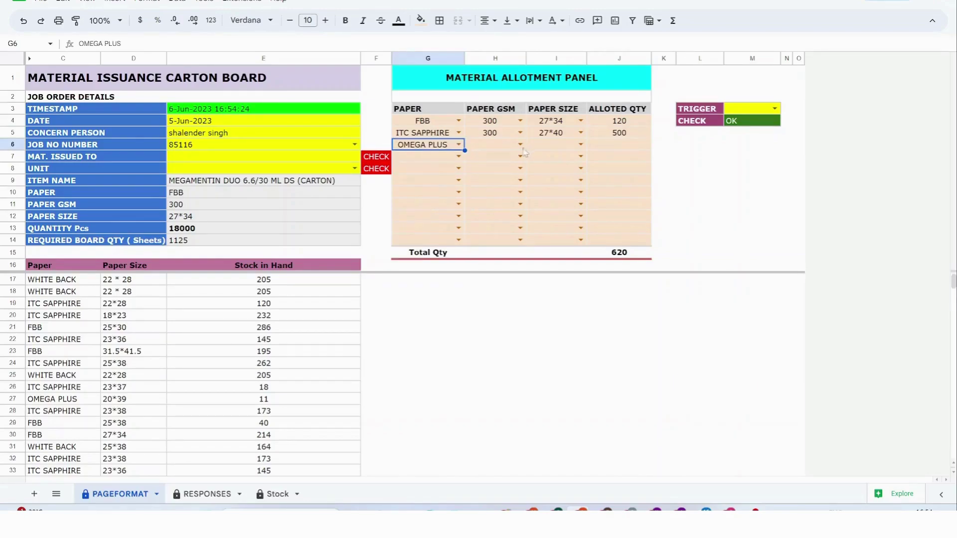
pyautogui.click(508, 150)
pyautogui.doubleClick(507, 149)
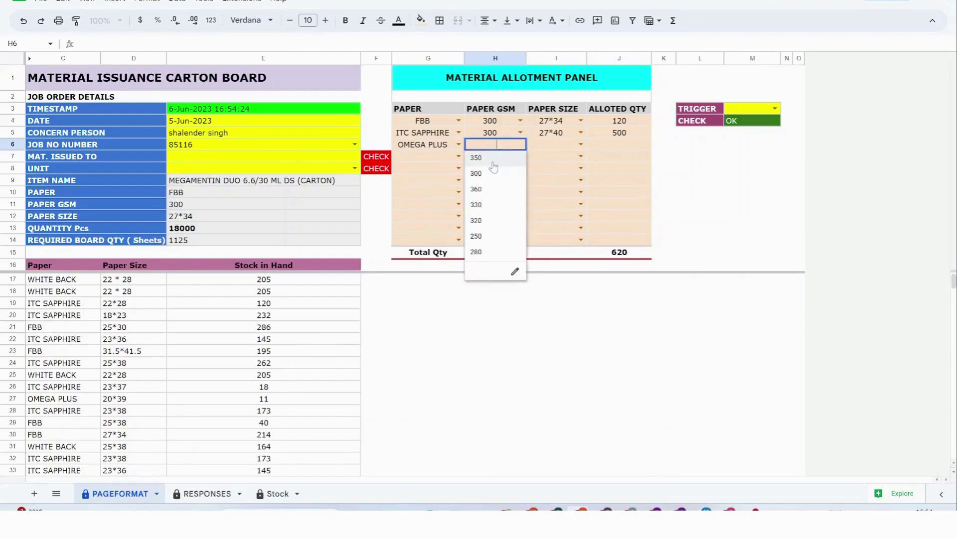
pyautogui.click(486, 221)
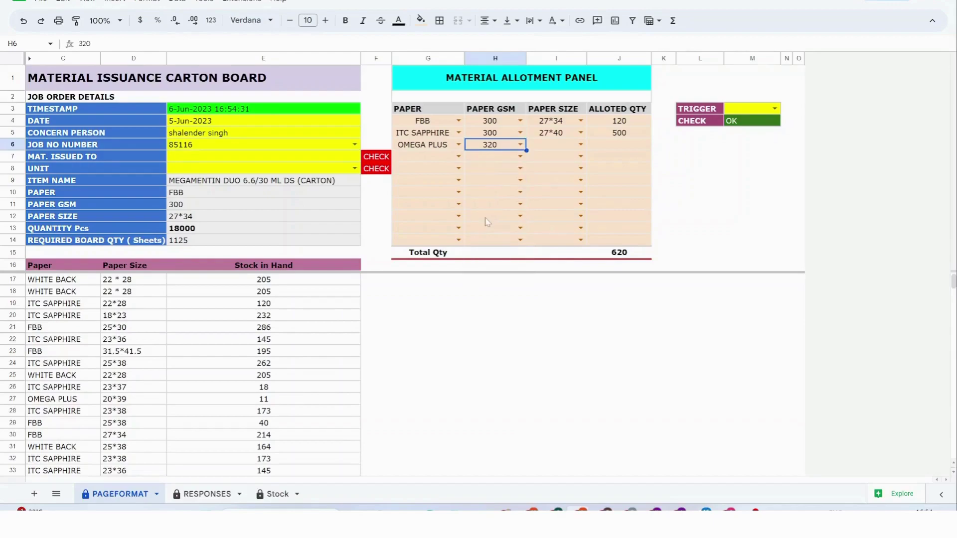
pyautogui.click(561, 147)
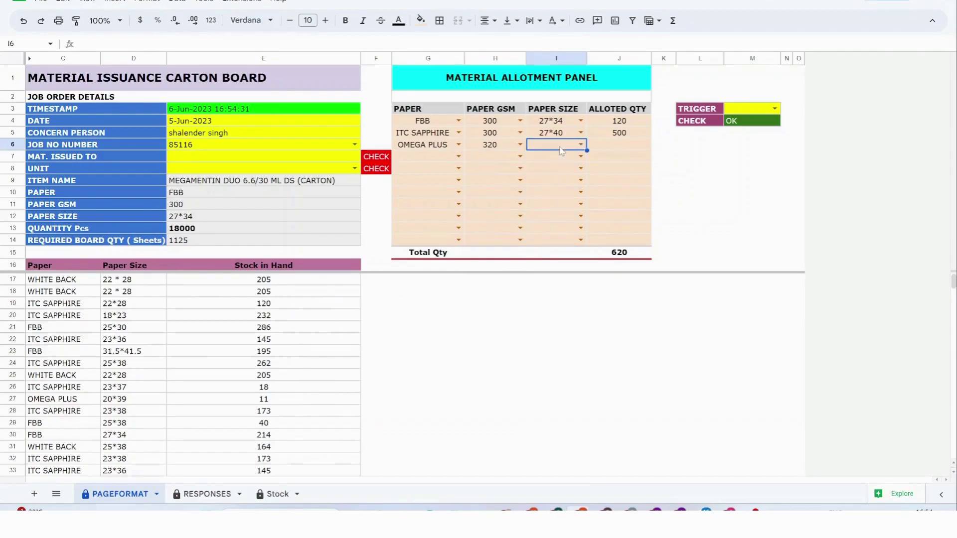
pyautogui.click(581, 146)
pyautogui.write('27')
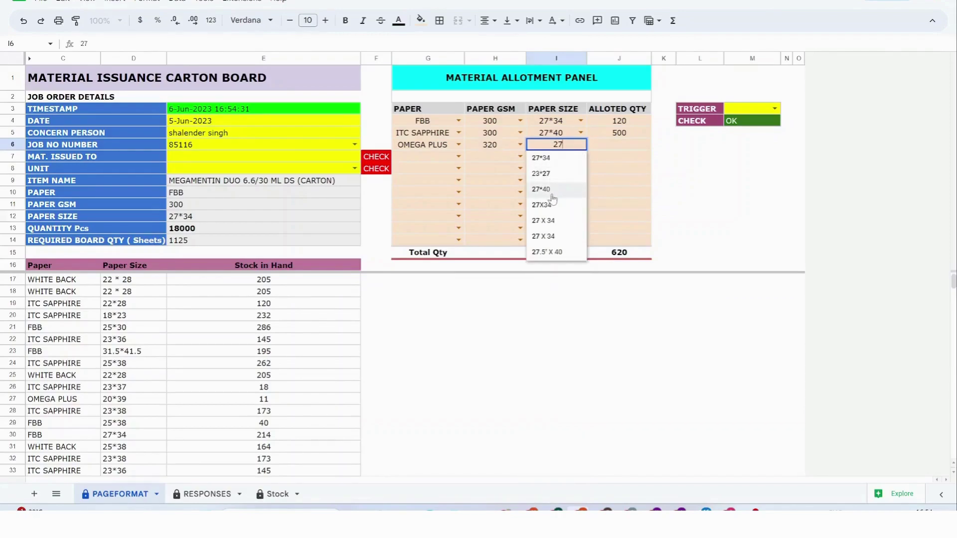
pyautogui.click(547, 252)
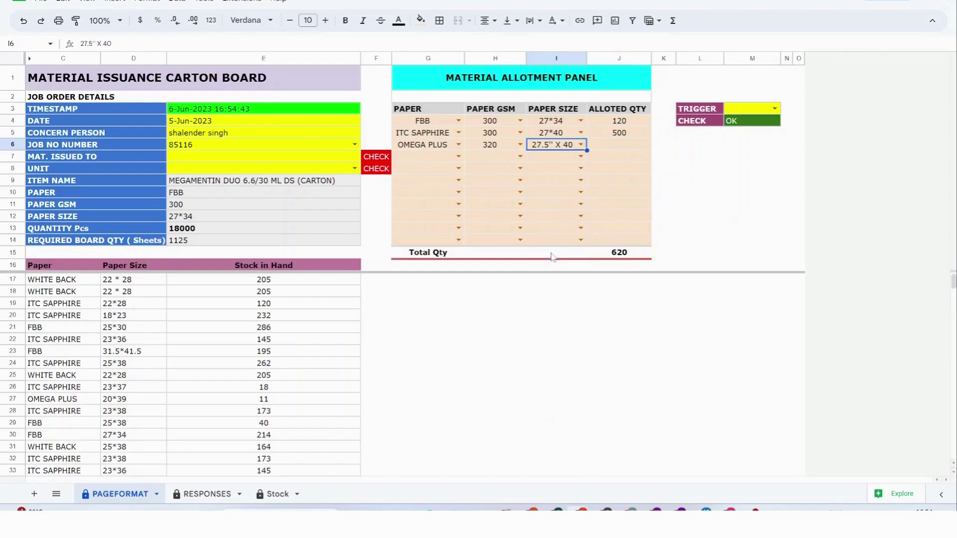
# Enter an allotted quantity of 550 sheets for OMEGA PLUS.
pyautogui.click(626, 146)
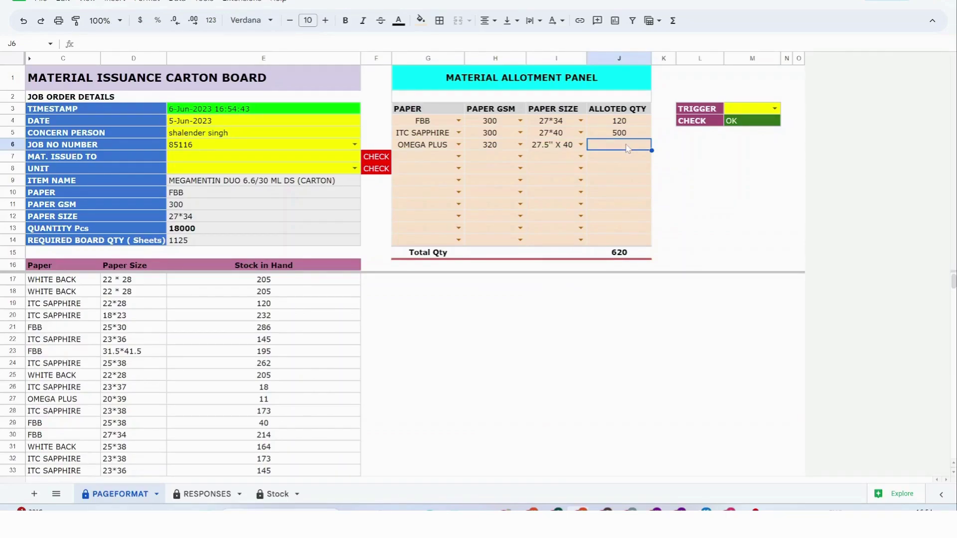
pyautogui.write('6')
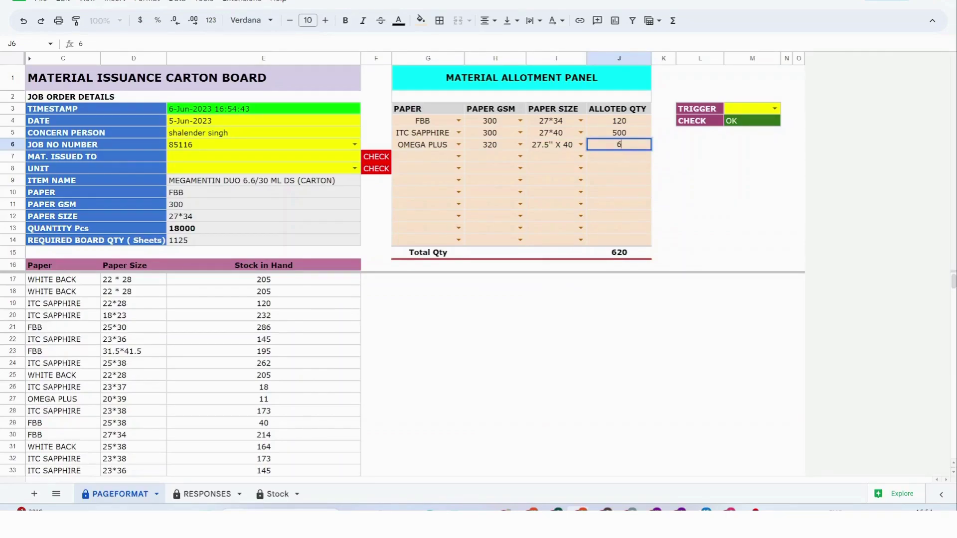
pyautogui.press('BackSpace')
pyautogui.write('555')
pyautogui.press('BackSpace')
pyautogui.write('0')
pyautogui.press('Return')
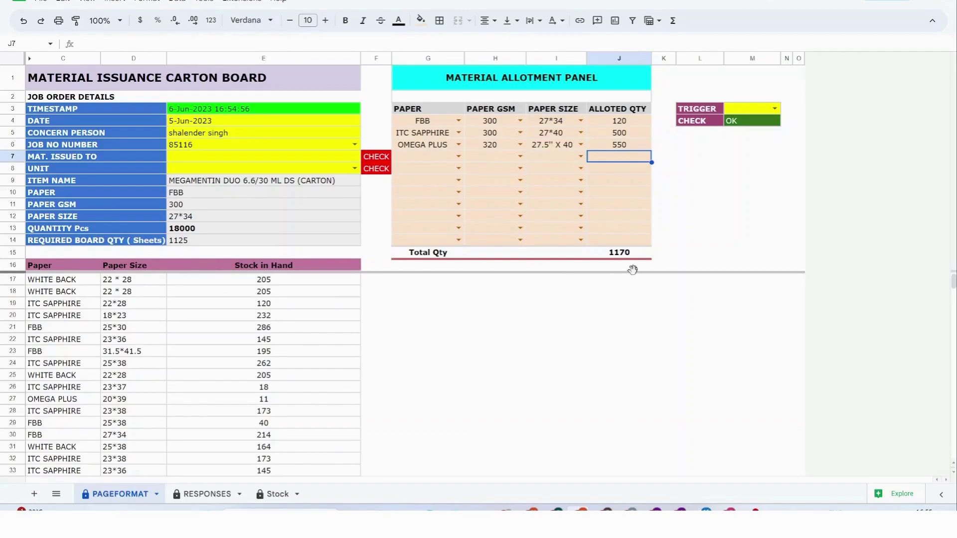
# Correct the OMEGA PLUS quantity to 505 so Total Qty reaches 1125.
pyautogui.click(626, 149)
pyautogui.doubleClick(626, 147)
pyautogui.press('BackSpace')
pyautogui.press('BackSpace')
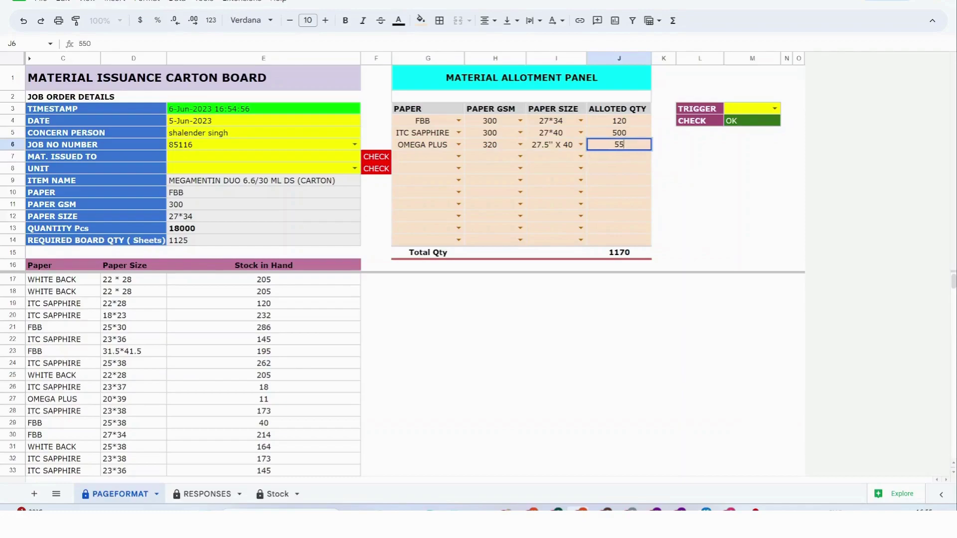
pyautogui.write('00')
pyautogui.press('Return')
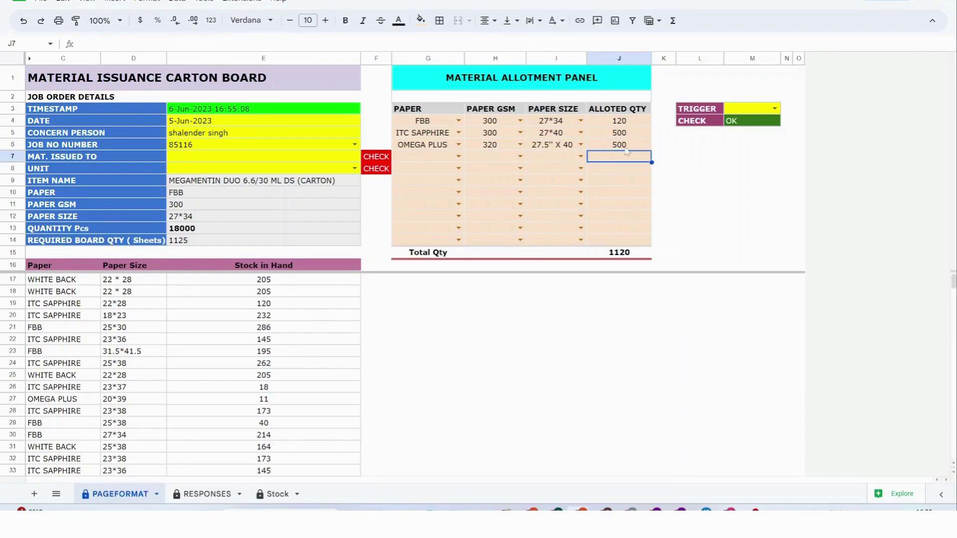
pyautogui.doubleClick(626, 145)
pyautogui.press('BackSpace')
pyautogui.write('5')
pyautogui.press('Return')
# Set MAT. ISSUED TO to 'store Deptt', replacing the recipient name typed first.
pyautogui.click(227, 161)
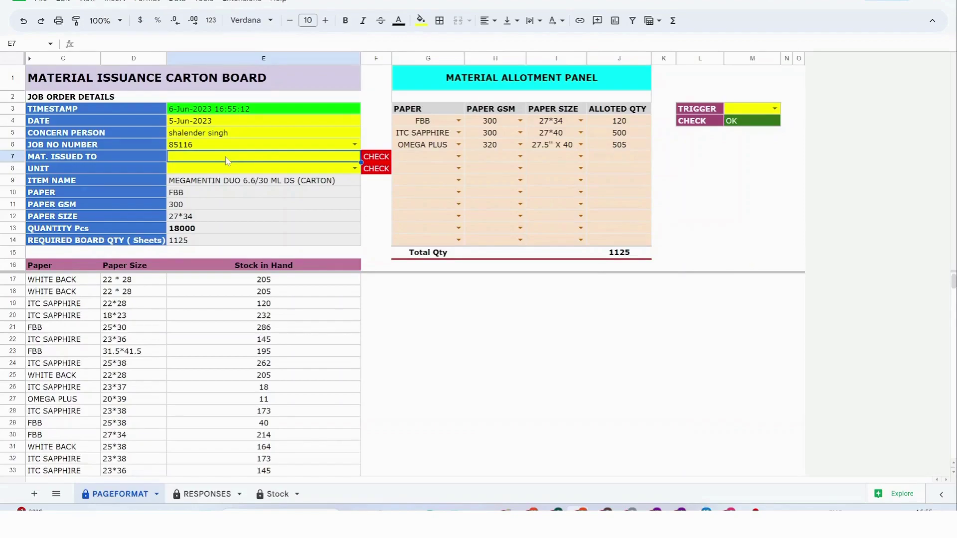
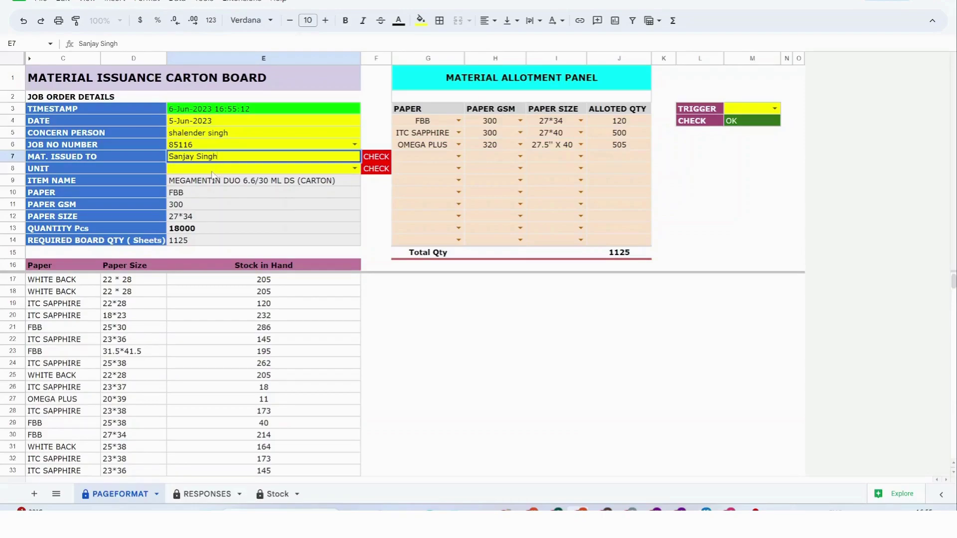
pyautogui.press('Return')
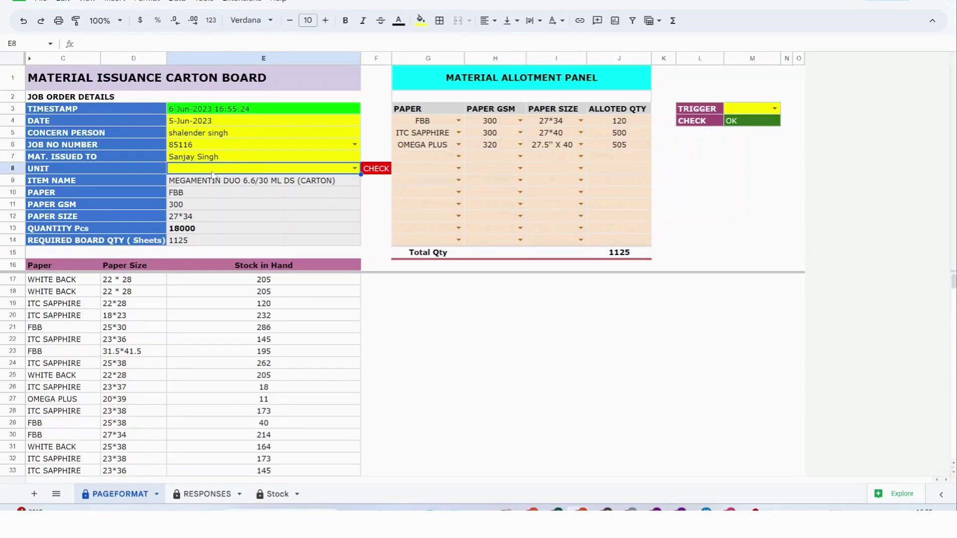
pyautogui.click(223, 157)
pyautogui.doubleClick(222, 158)
pyautogui.press('BackSpace')
pyautogui.press('BackSpace')
pyautogui.press('BackSpace')
pyautogui.press('BackSpace')
pyautogui.press('BackSpace')
pyautogui.press('BackSpace')
pyautogui.press('BackSpace')
pyautogui.press('BackSpace')
pyautogui.press('BackSpace')
pyautogui.press('BackSpace')
pyautogui.press('BackSpace')
pyautogui.press('BackSpace')
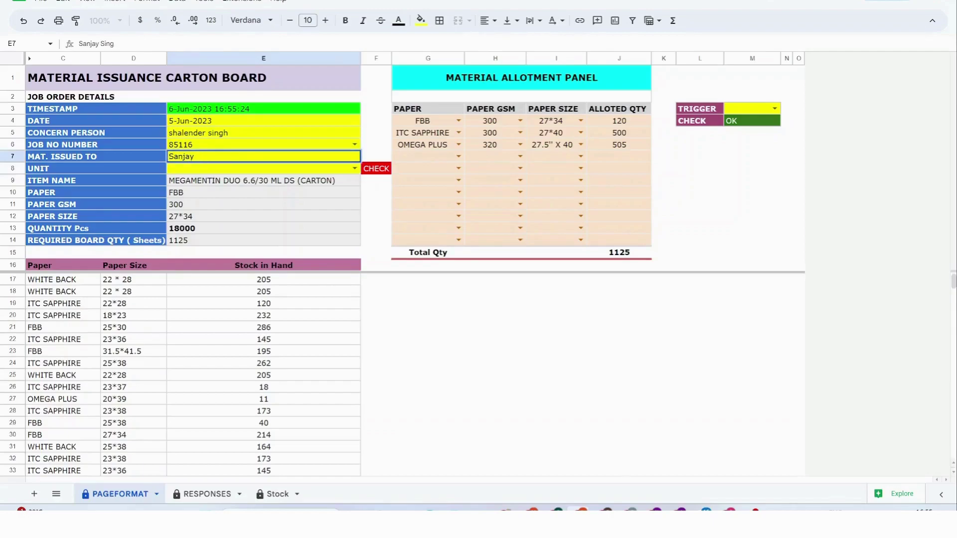
pyautogui.write('store Deptt')
pyautogui.press('Return')
# Set the form's unit to Sheets.
pyautogui.write('s')
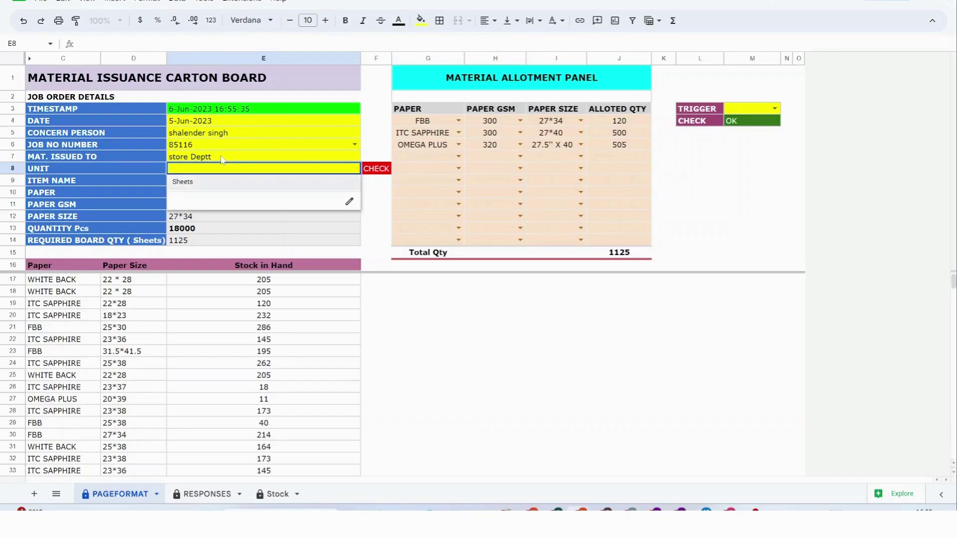
pyautogui.press('Return')
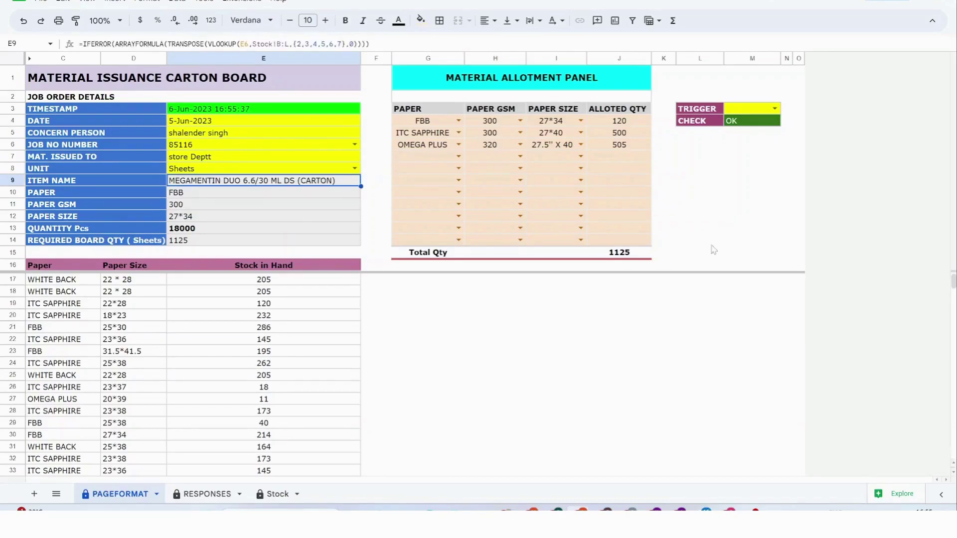
pyautogui.click(566, 316)
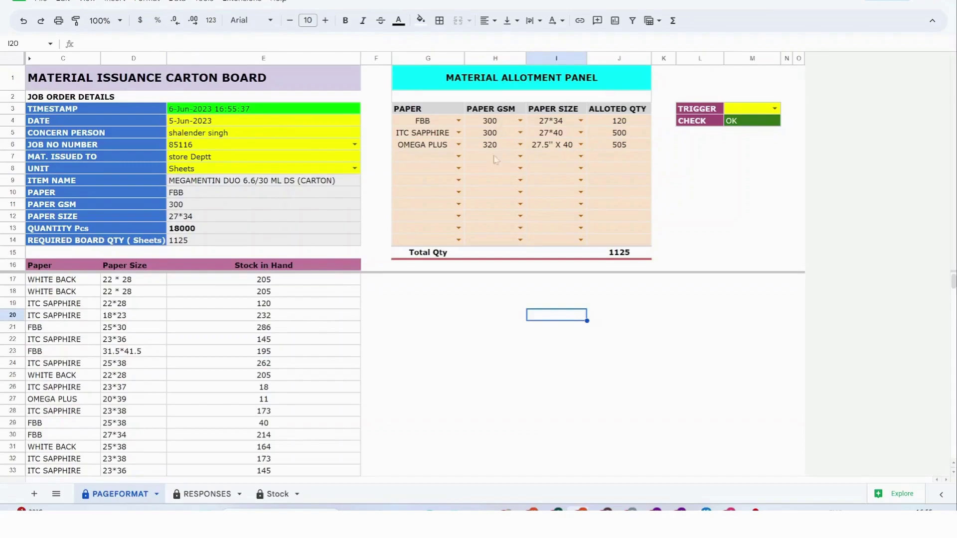
# Set TRIGGER to YES to submit job 85116 and wait for the request to complete.
pyautogui.click(775, 108)
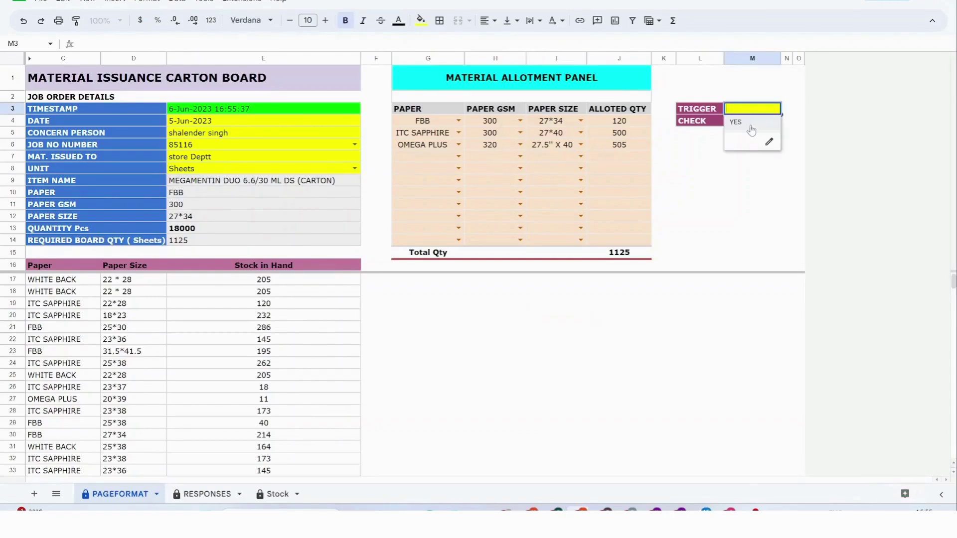
pyautogui.click(750, 128)
pyautogui.click(740, 229)
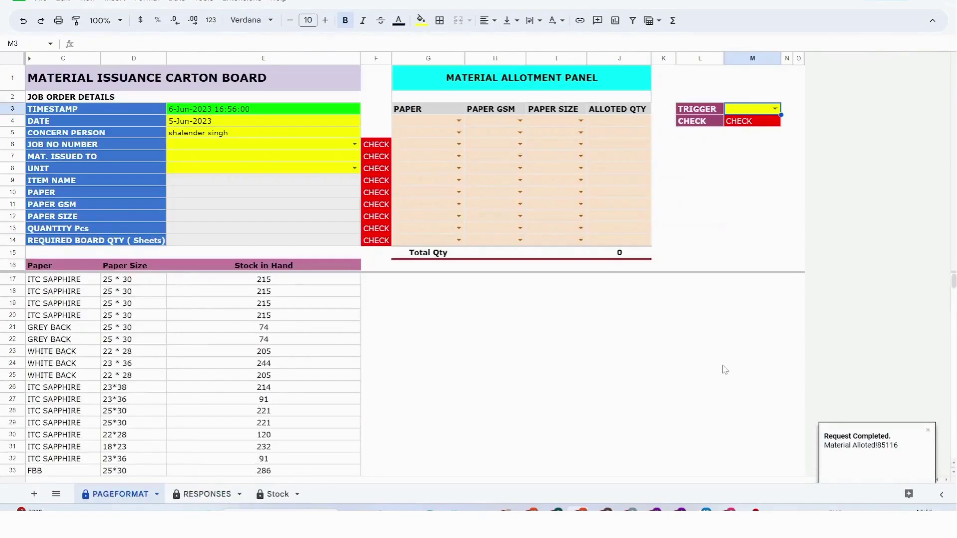
pyautogui.click(650, 399)
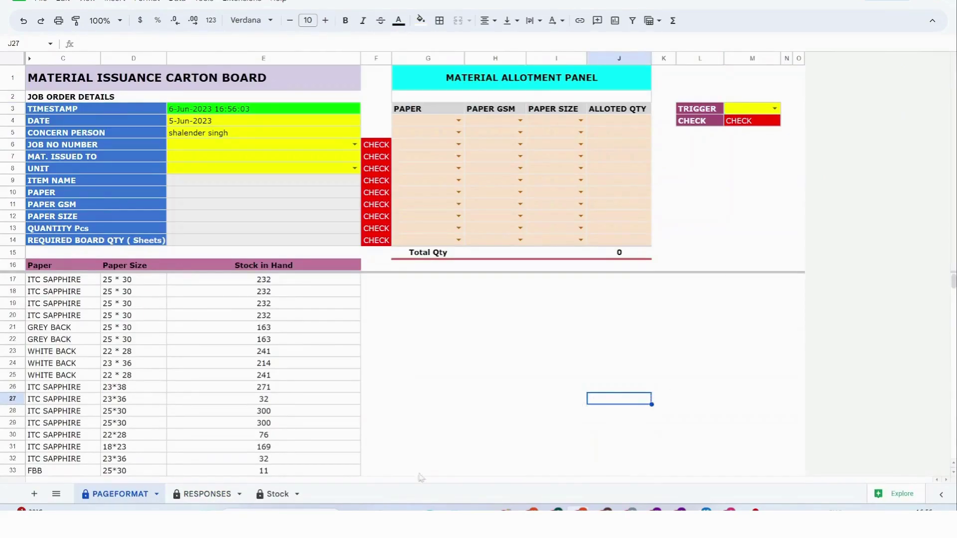
# Review job 85116's three RESPONSES rows: FBB 120, ITC SAPPHIRE 500, OMEGA PLUS 505.
pyautogui.click(205, 495)
pyautogui.click(265, 289)
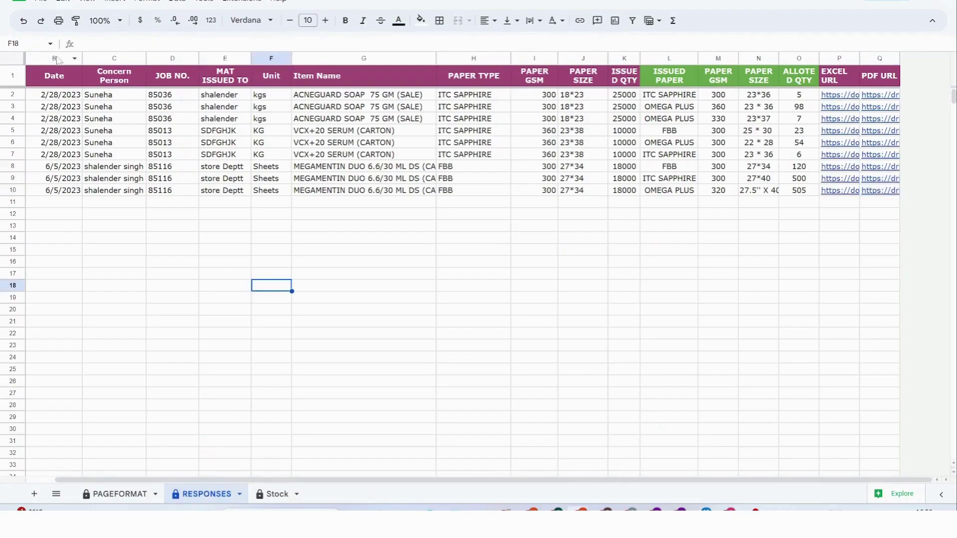
pyautogui.hscroll(-2, 19, 178)
pyautogui.moveTo(13, 166); pyautogui.dragTo(10, 190)
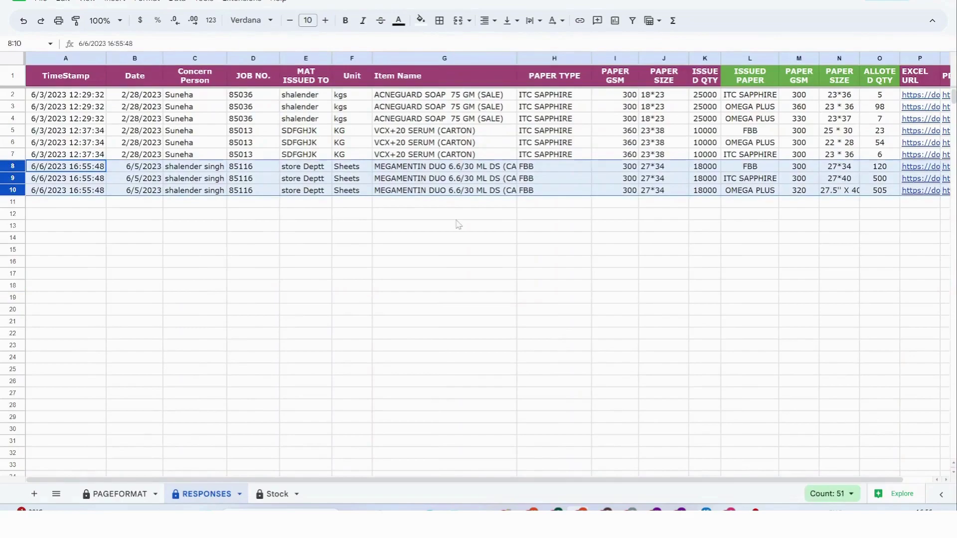
pyautogui.hscroll(2, 457, 224)
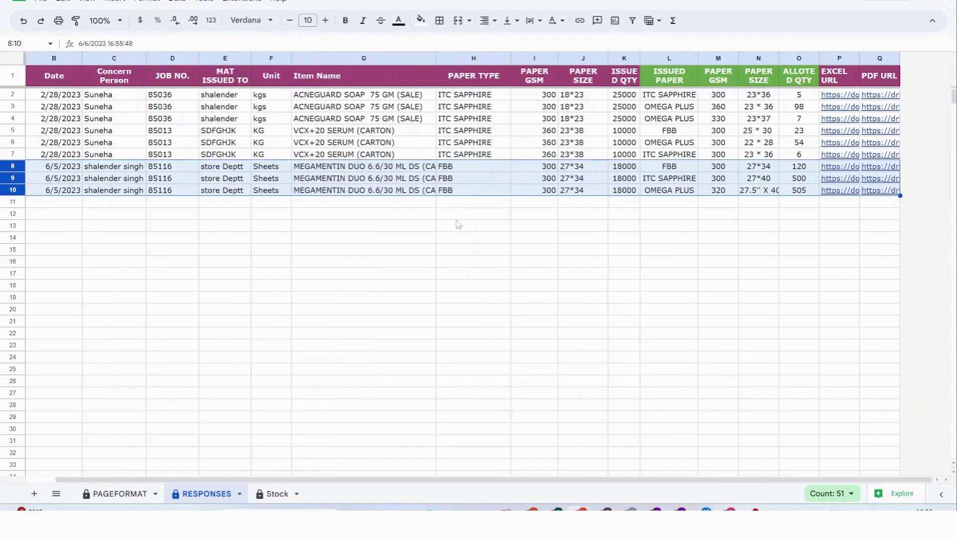
pyautogui.click(473, 182)
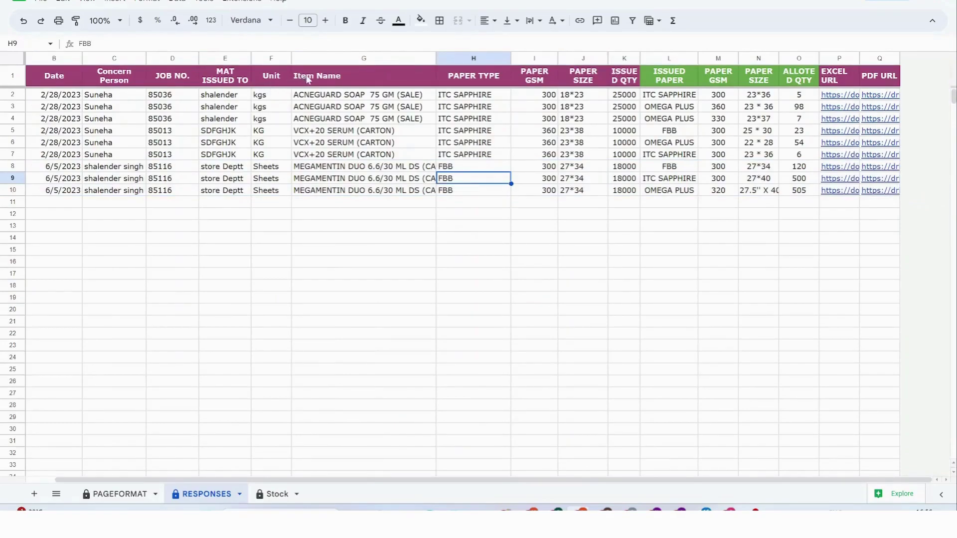
pyautogui.moveTo(190, 79); pyautogui.dragTo(634, 82)
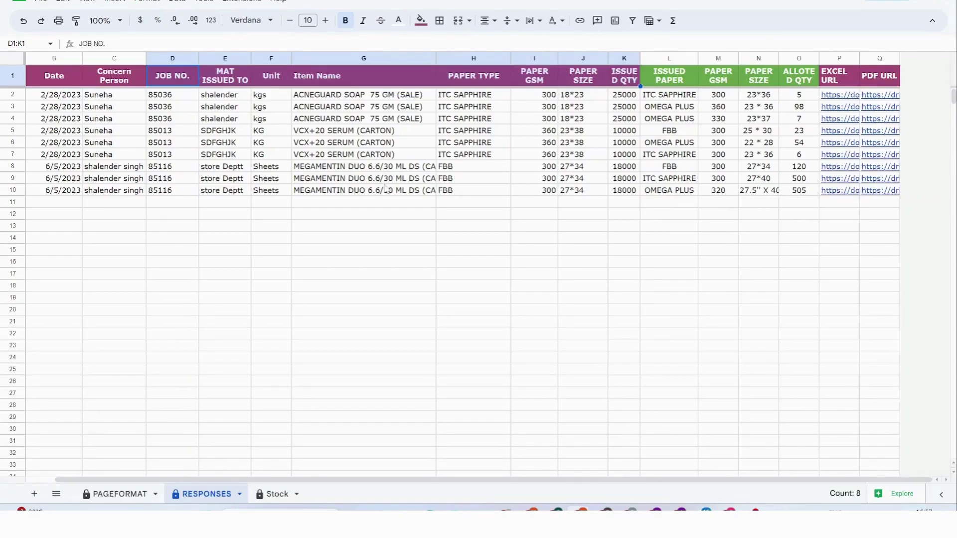
pyautogui.click(761, 192)
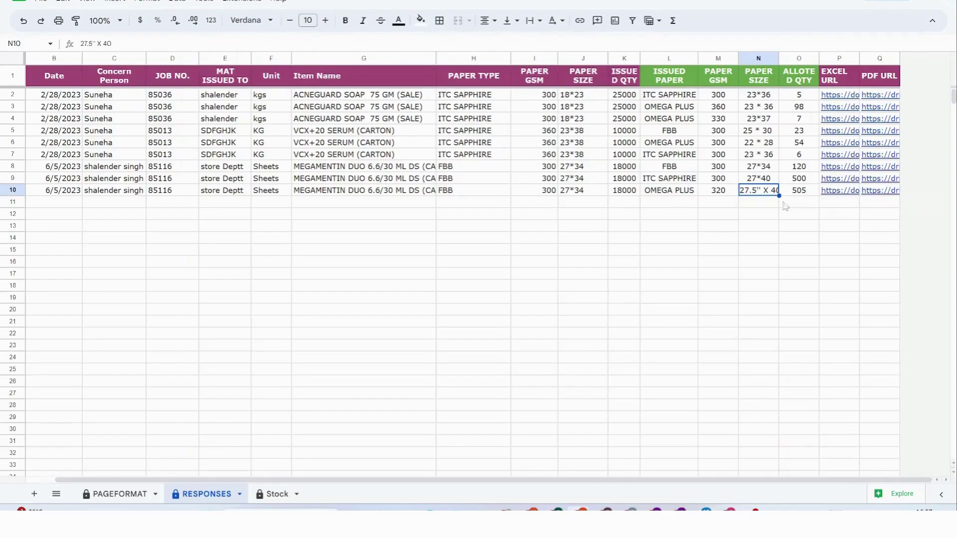
# Preview job 85116's allotment PDF, then switch to the issuance workbook showing job 85036.
pyautogui.click(876, 191)
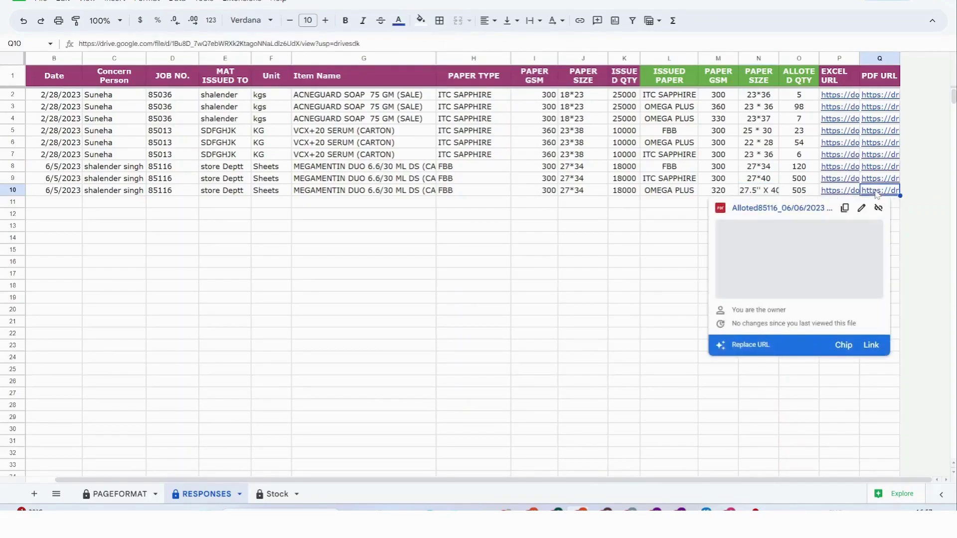
pyautogui.click(768, 208)
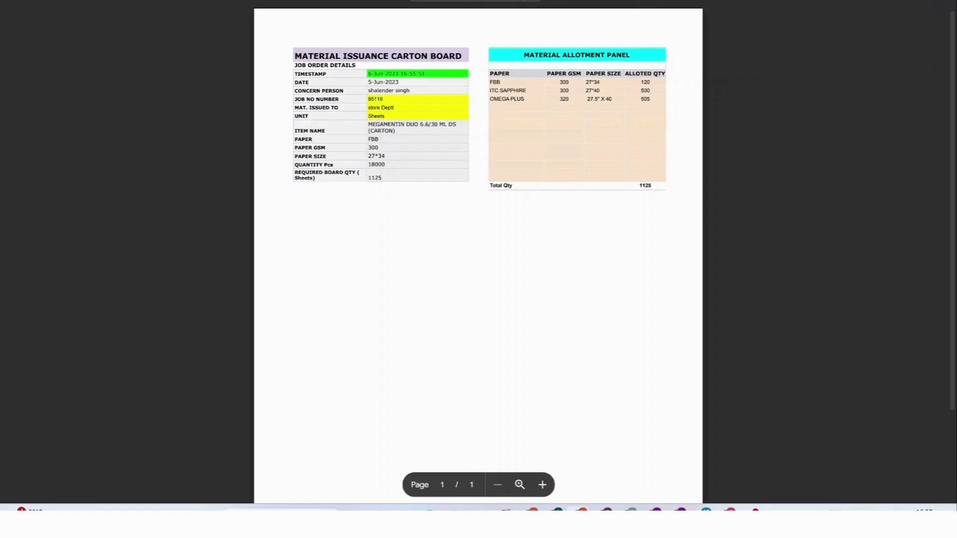
pyautogui.hotkey('ctrl', 'w')
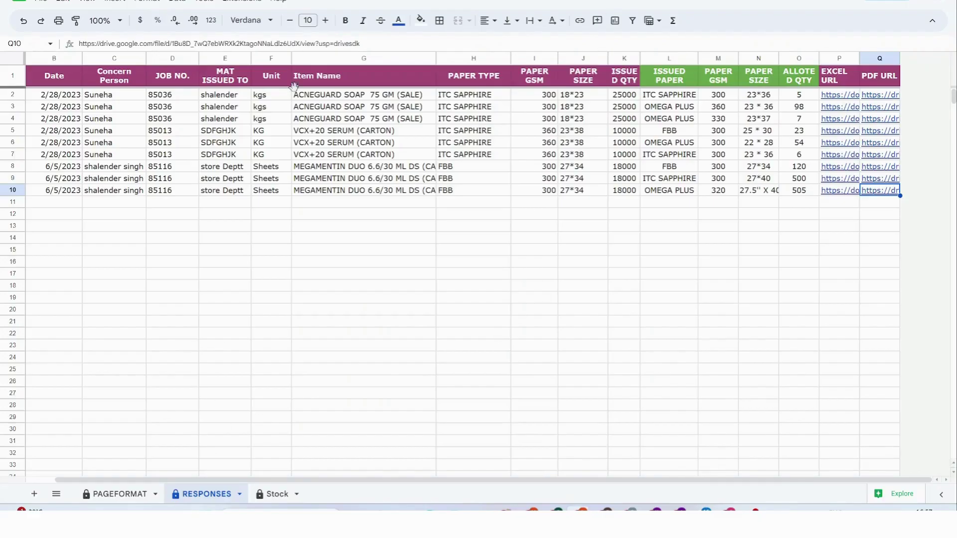
pyautogui.hotkey('ctrl', 'shift', 'pageup')
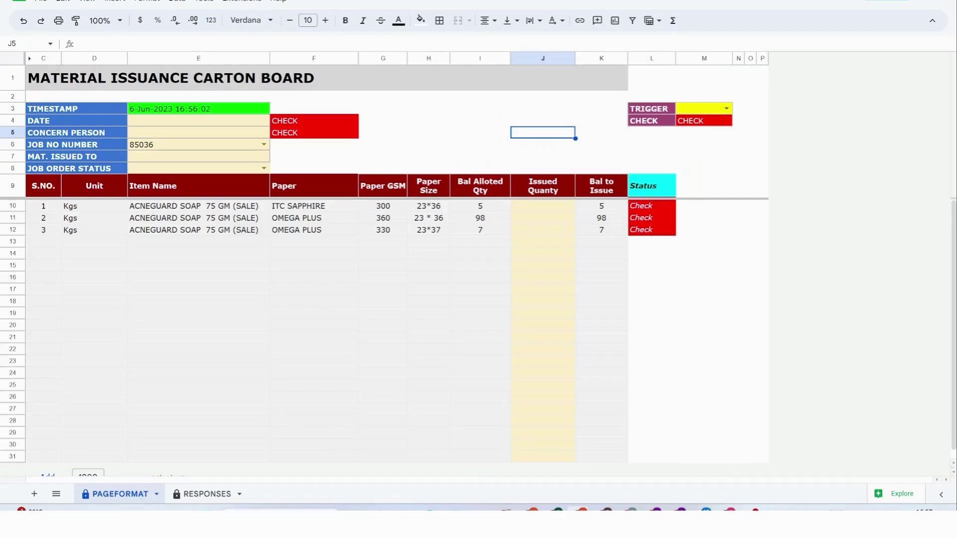
pyautogui.click(428, 132)
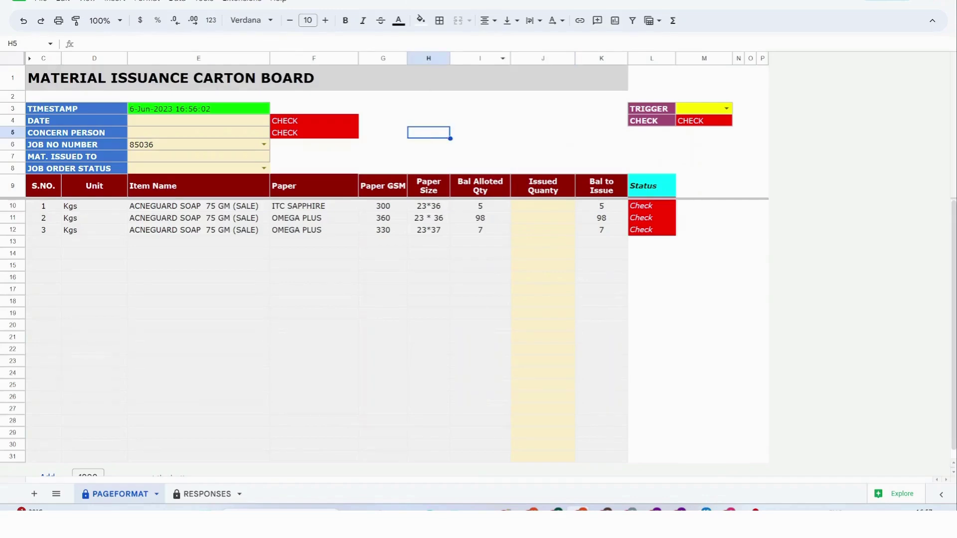
# Confirm job 85116 in RESPONSES, then load job 85116 into the issuance form.
pyautogui.hotkey('ctrl', 'shift', 'pagedown')
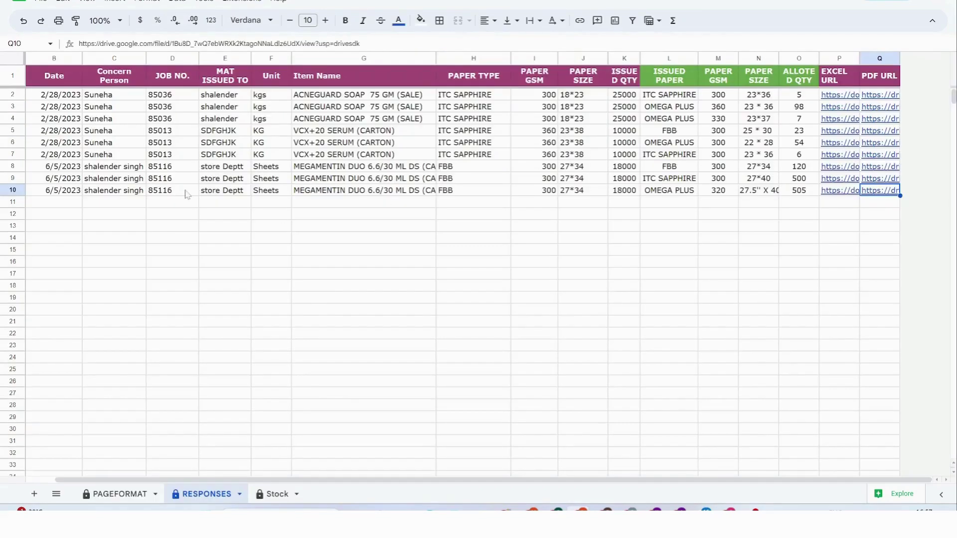
pyautogui.click(184, 191)
pyautogui.hotkey('ctrl', 'shift', 'pageup')
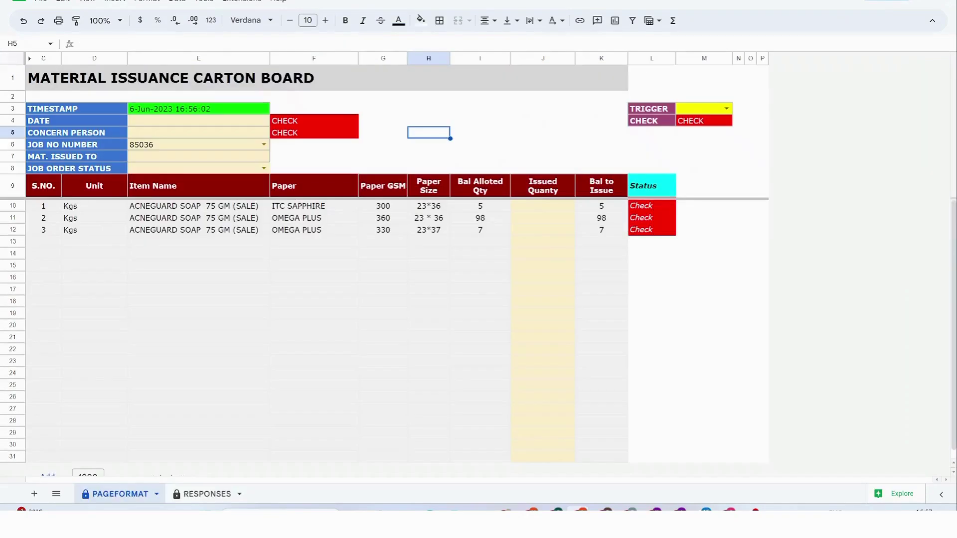
pyautogui.click(264, 145)
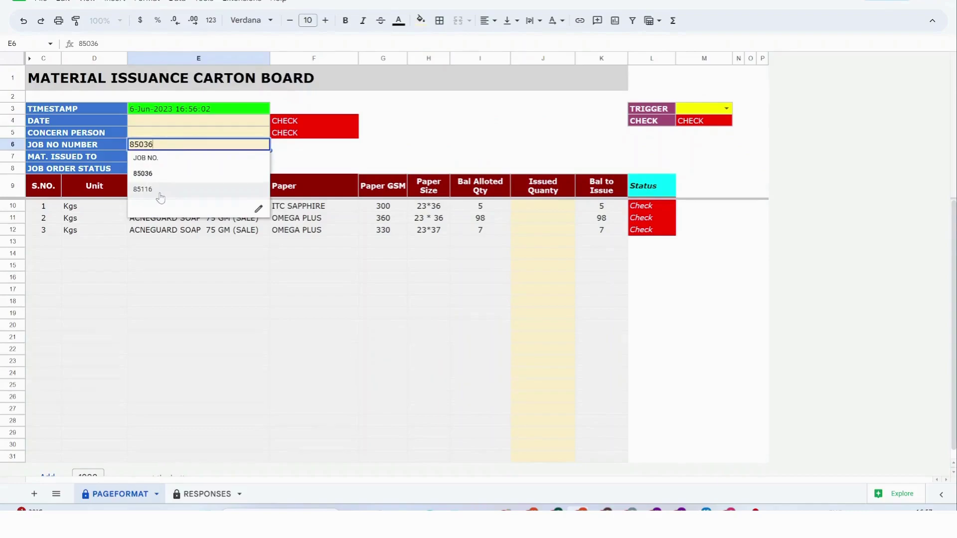
pyautogui.click(143, 190)
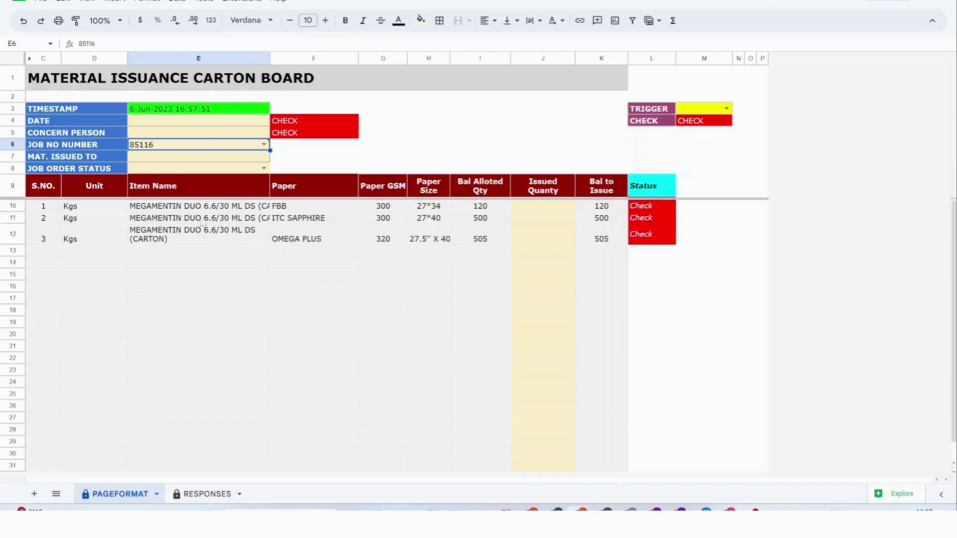
# Review the listed papers FBB, ITC SAPPHIRE and OMEGA PLUS with balances 120, 500, 505.
pyautogui.moveTo(211, 207); pyautogui.dragTo(210, 245)
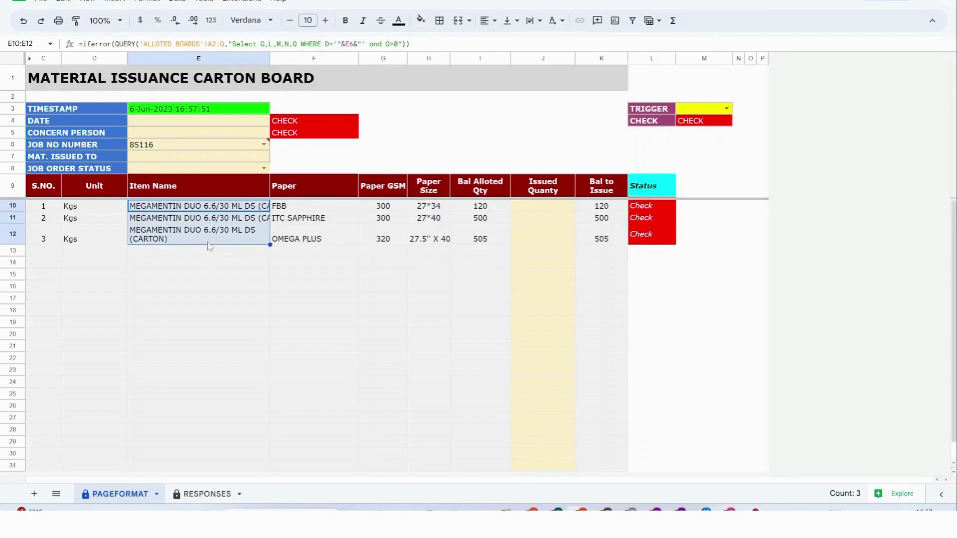
pyautogui.click(293, 209)
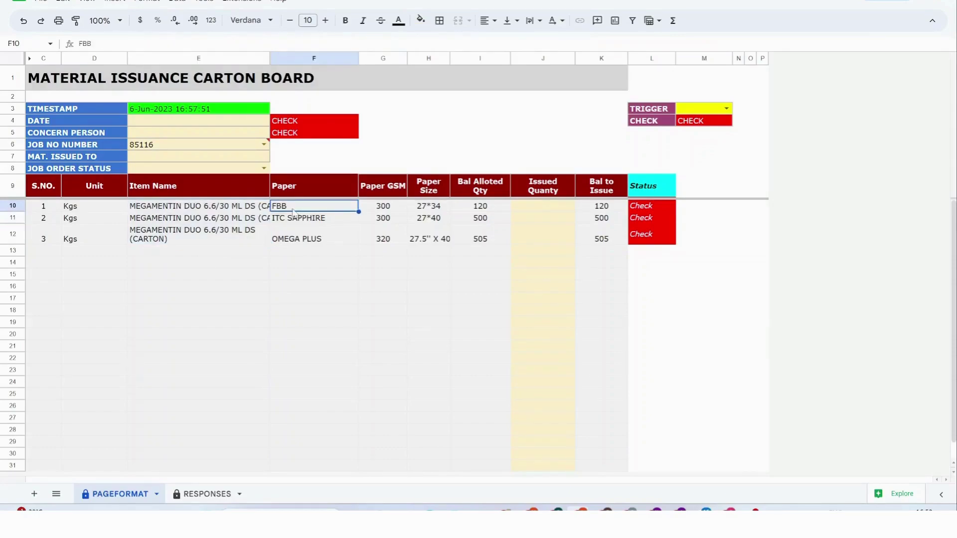
pyautogui.click(309, 221)
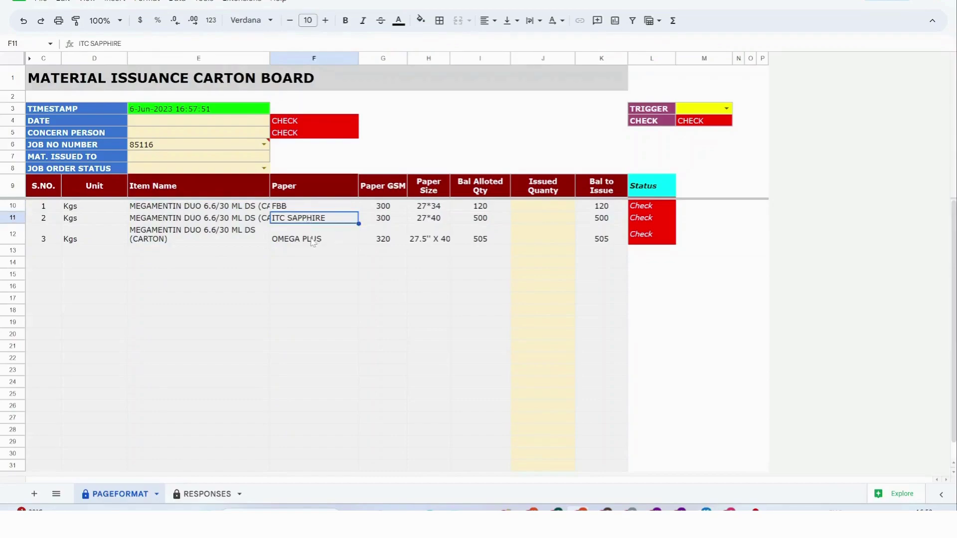
pyautogui.click(312, 243)
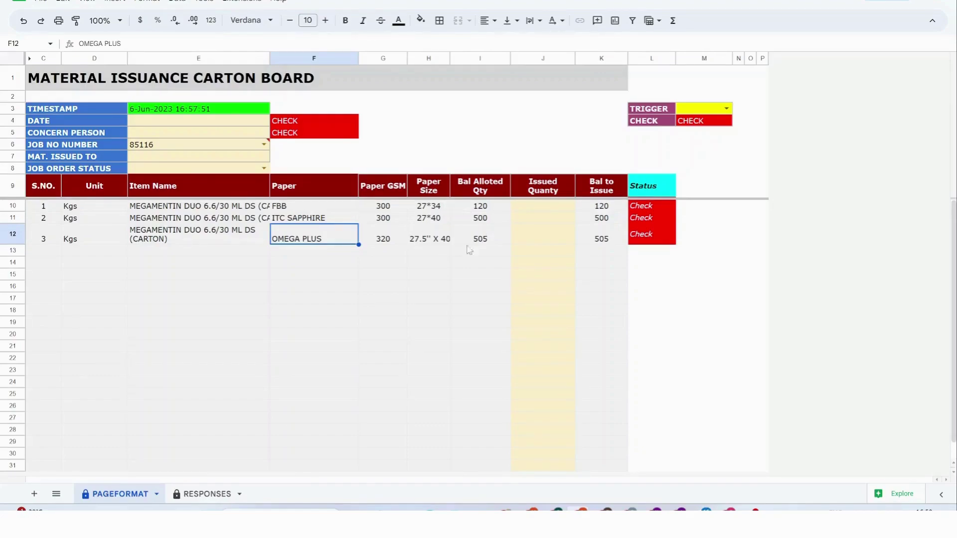
# Enter issued quantities 120, 500 and 500 for FBB, ITC SAPPHIRE and OMEGA PLUS.
pyautogui.click(541, 210)
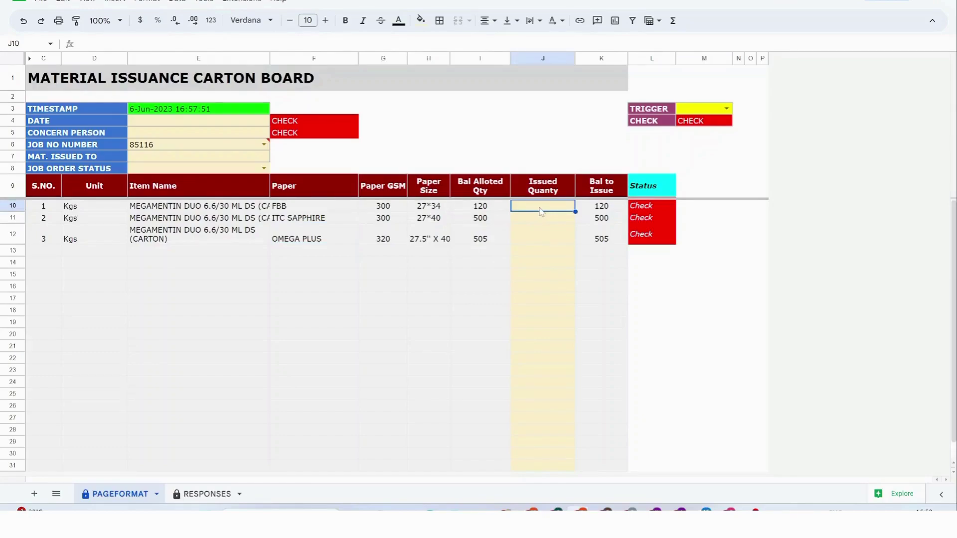
pyautogui.write('120')
pyautogui.press('Return')
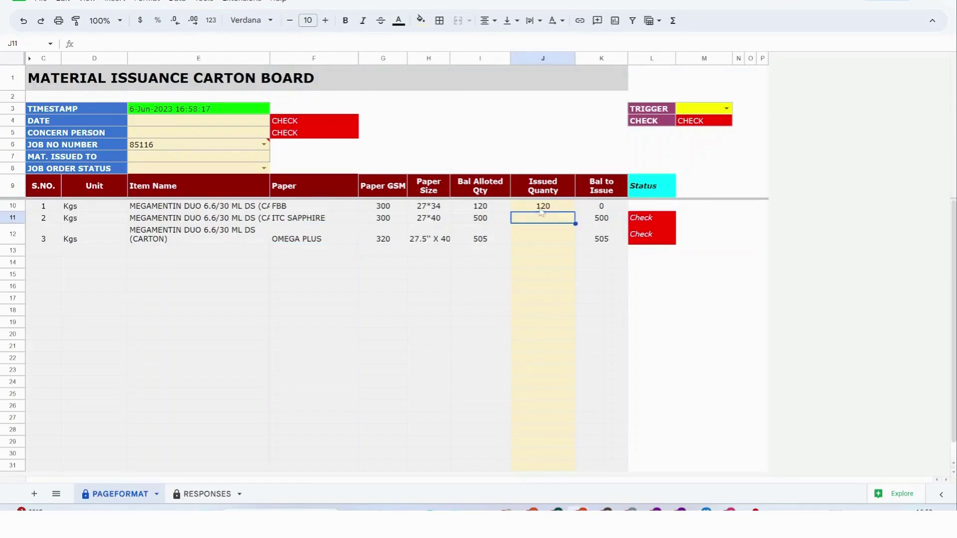
pyautogui.write('500')
pyautogui.press('Return')
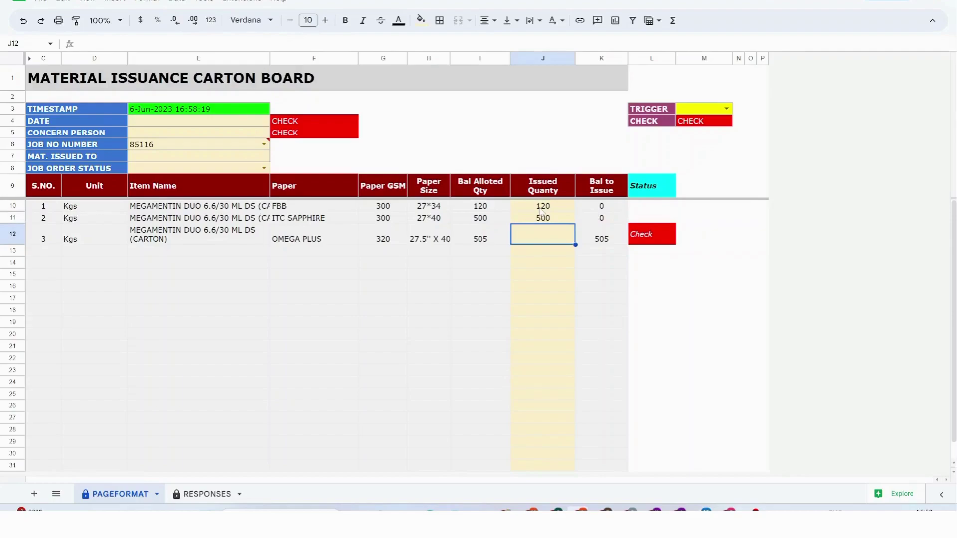
pyautogui.write('500')
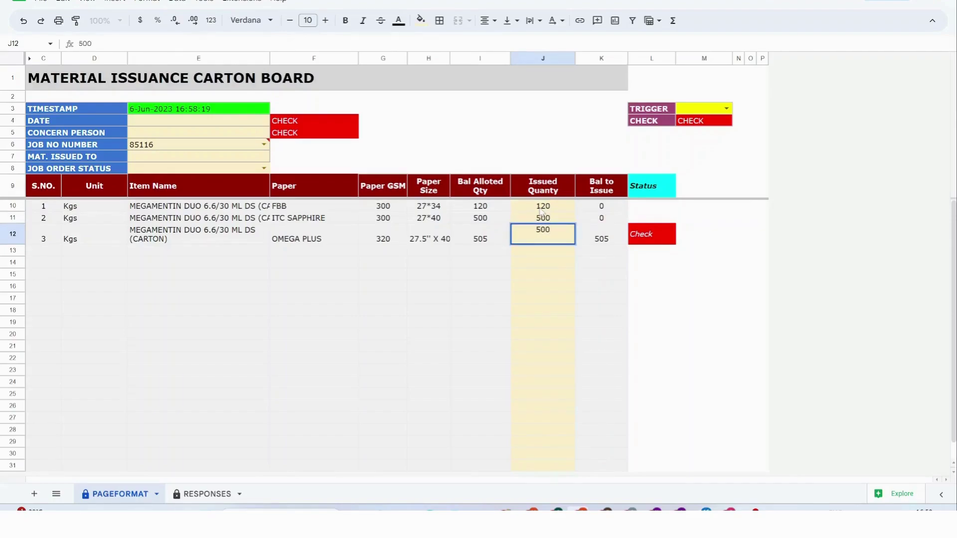
pyautogui.press('Return')
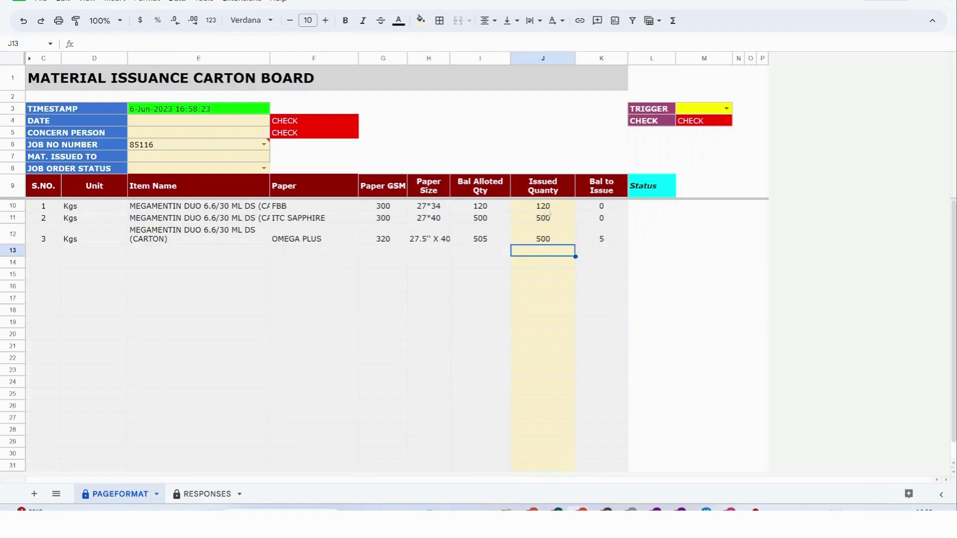
# Fill in today's date (6-Jun-2023), the concern person's name and the material-issued-to name.
pyautogui.click(214, 126)
pyautogui.hotkey('ctrl', ';')
pyautogui.press('Return')
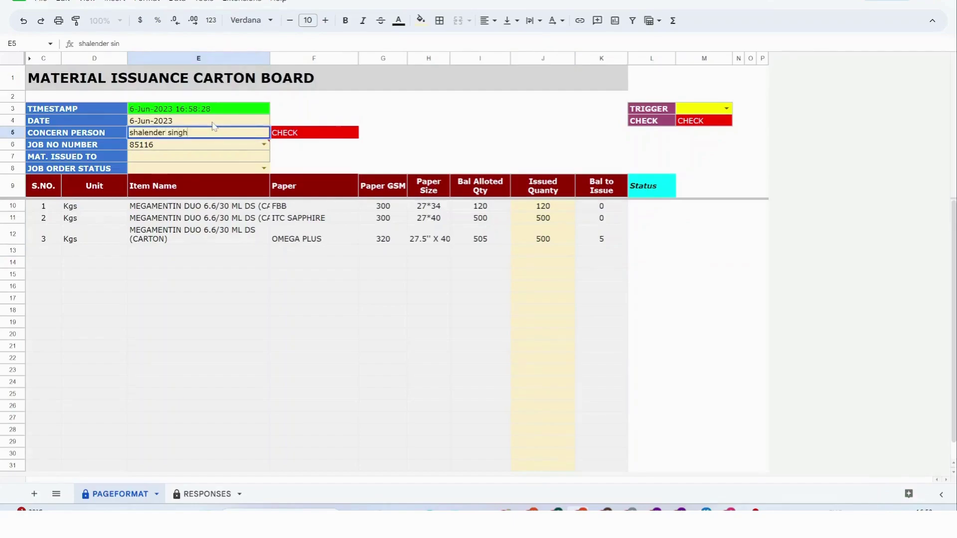
pyautogui.press('Return')
pyautogui.press('Return')
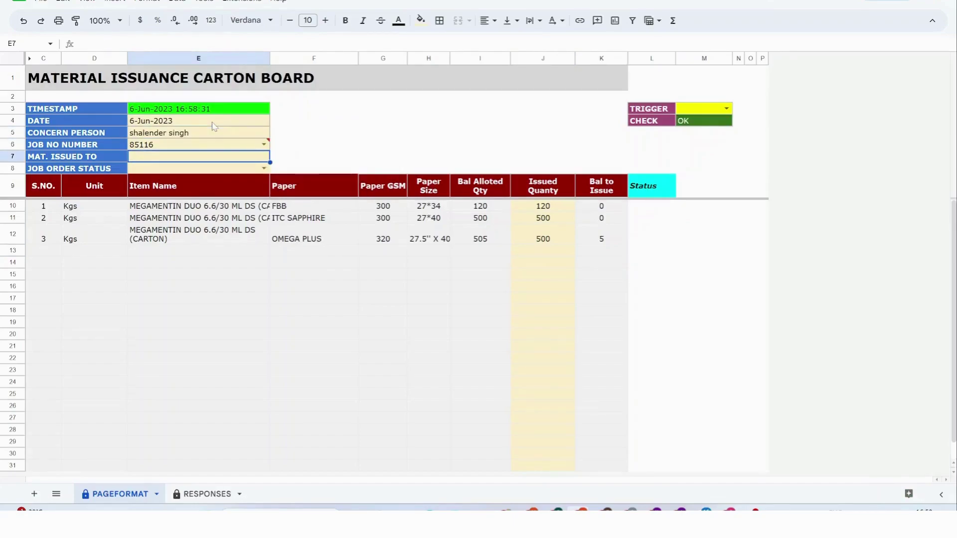
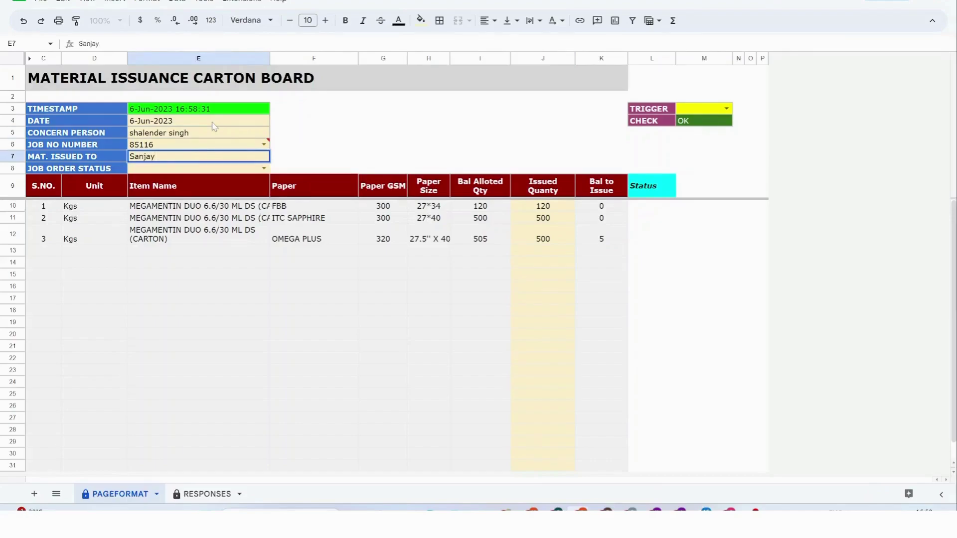
pyautogui.press('Tab')
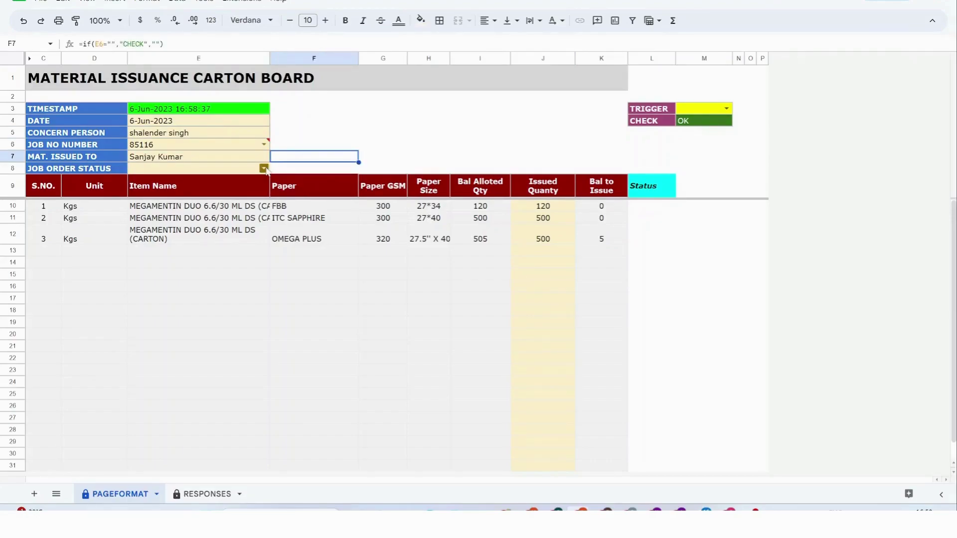
# Review the job order status choices without changing them, then check the job number entry.
pyautogui.click(264, 168)
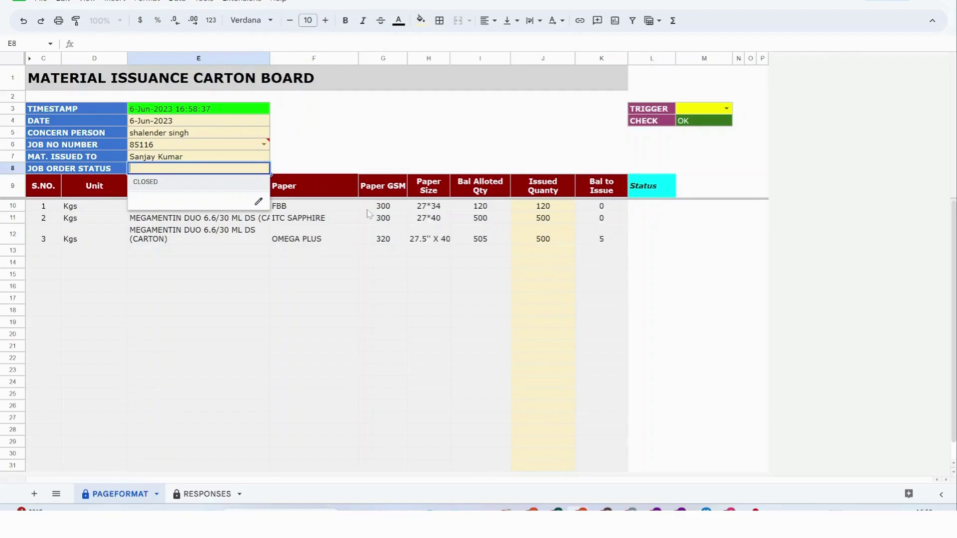
pyautogui.click(320, 162)
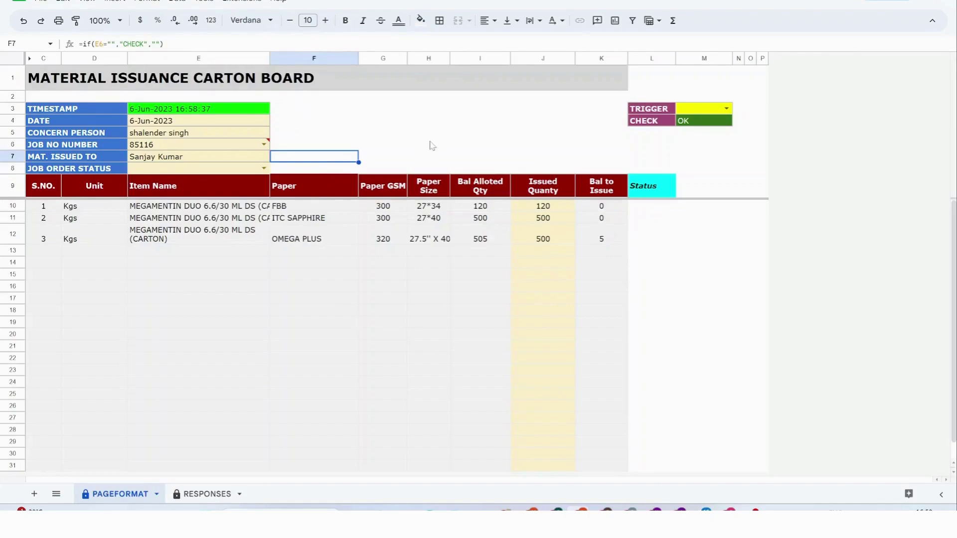
pyautogui.click(240, 149)
# Dismiss the invalid-input warning and set TRIGGER in M3 to YES to submit the form.
pyautogui.click(528, 132)
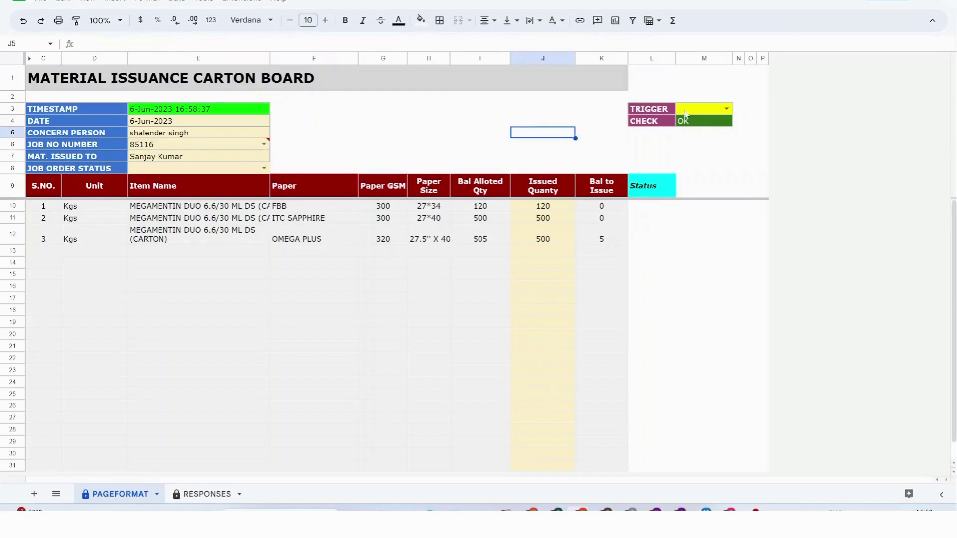
pyautogui.click(726, 110)
pyautogui.click(700, 128)
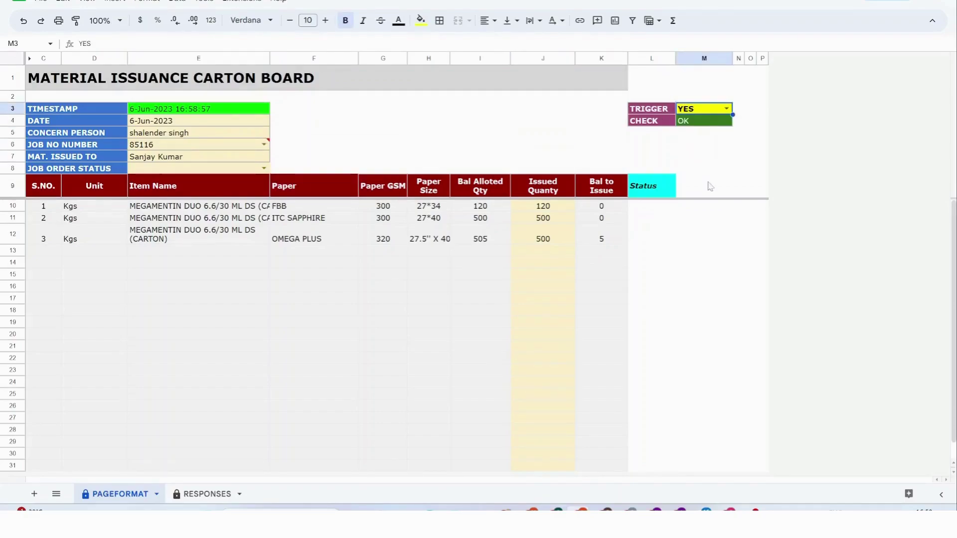
pyautogui.click(711, 186)
pyautogui.click(752, 148)
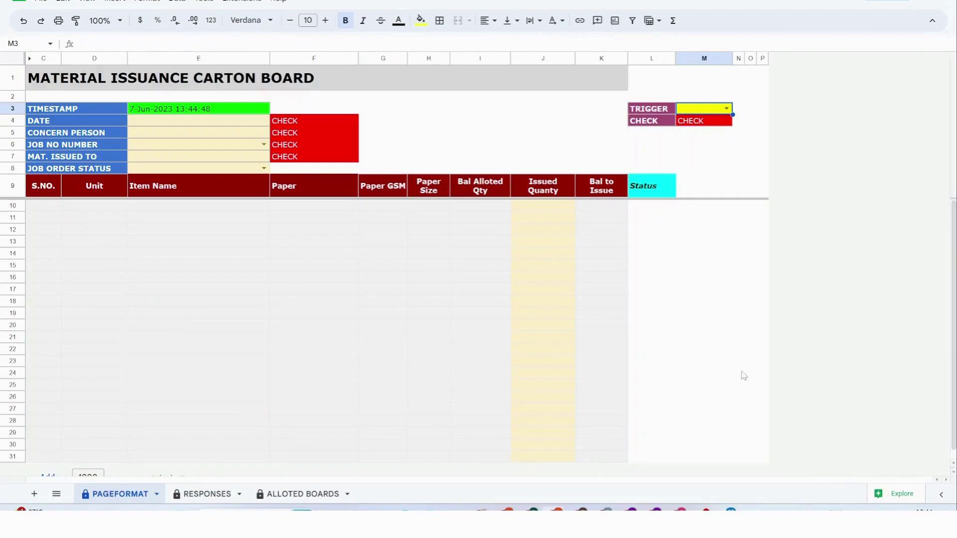
pyautogui.click(214, 493)
pyautogui.hscroll(2, 609, 298)
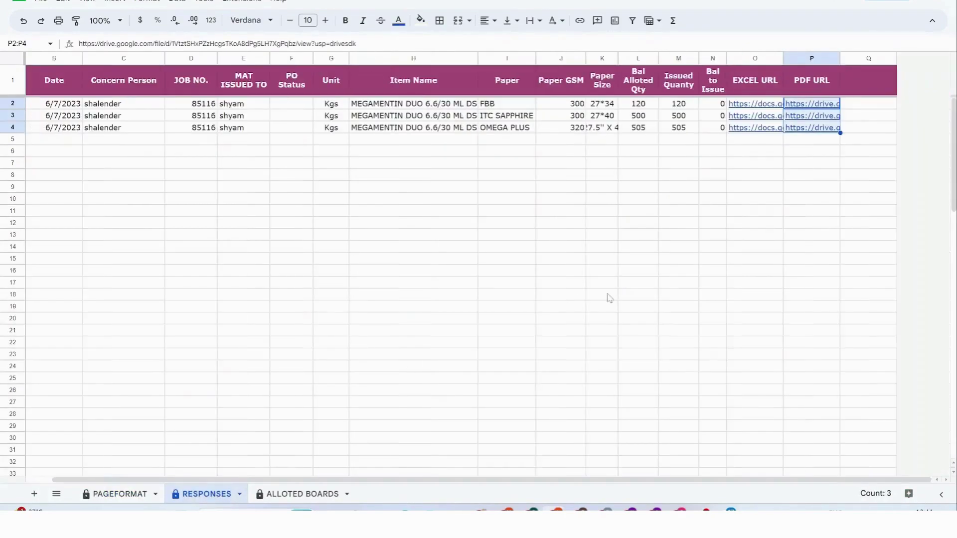
pyautogui.hscroll(-2, 609, 298)
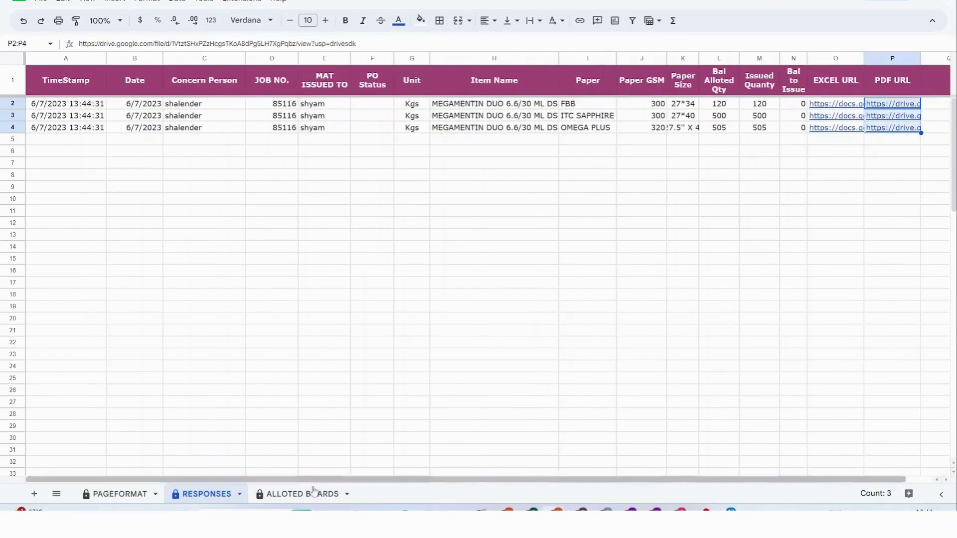
pyautogui.click(281, 496)
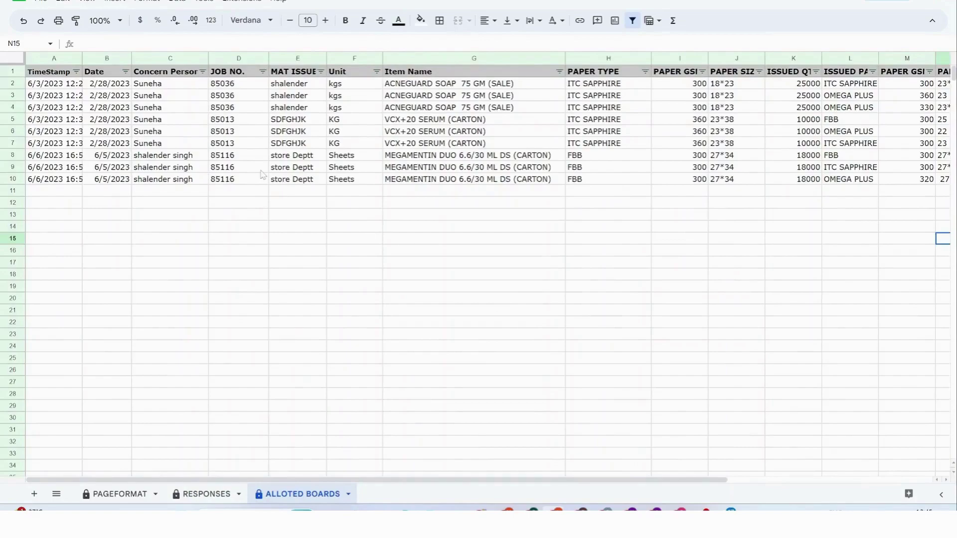
pyautogui.click(238, 158)
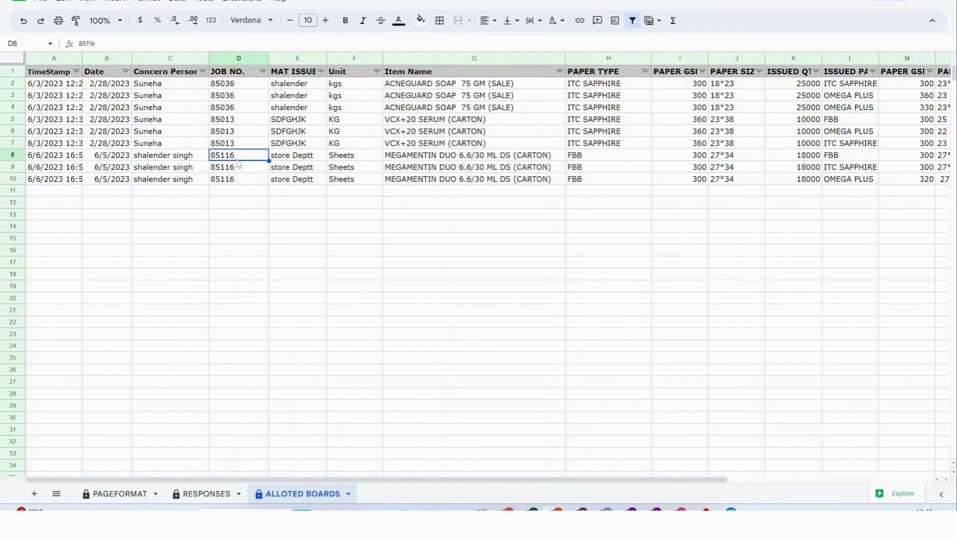
pyautogui.moveTo(17, 156); pyautogui.dragTo(15, 178)
pyautogui.hscroll(5, 499, 234)
pyautogui.click(706, 264)
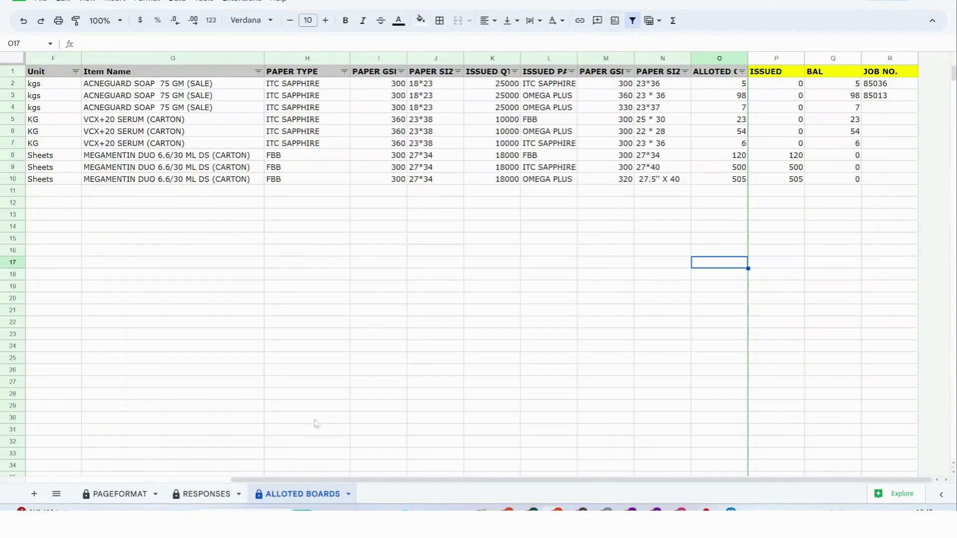
pyautogui.click(131, 495)
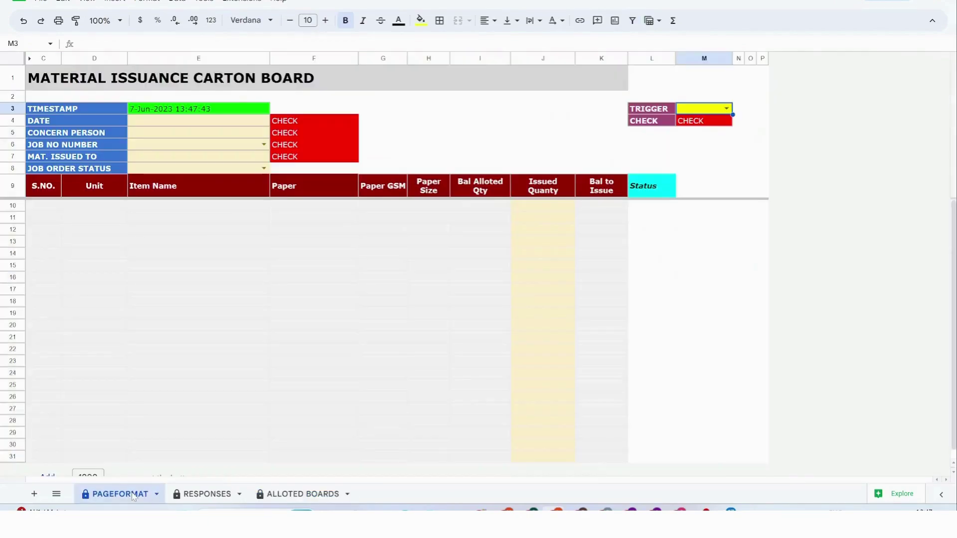
pyautogui.click(263, 144)
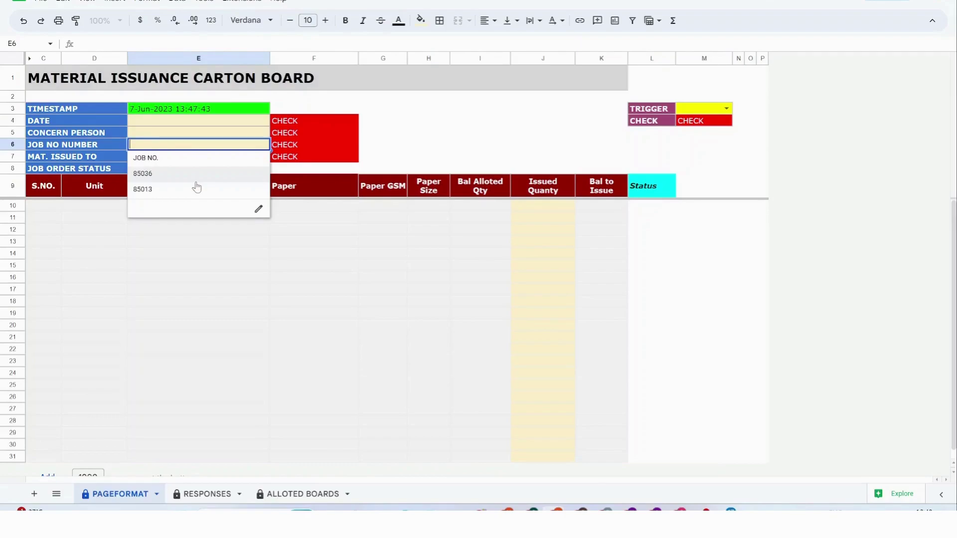
pyautogui.click(478, 130)
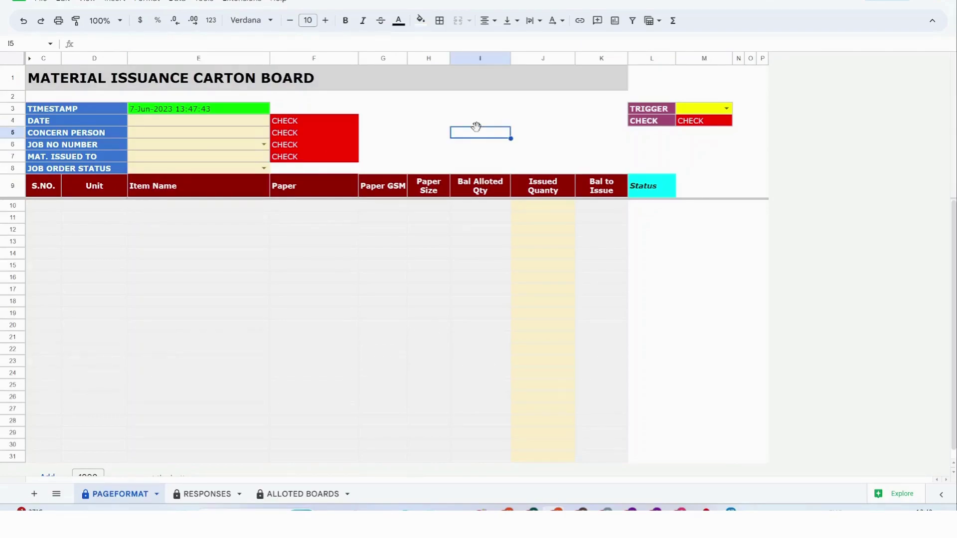